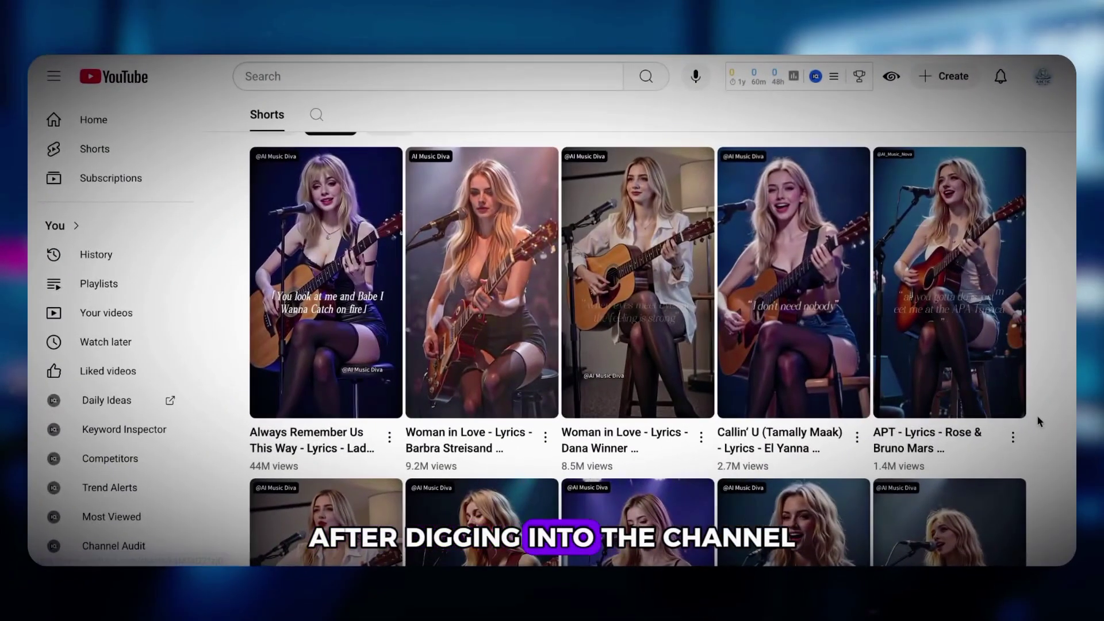
- Scroll through the AI-singer channel's Shorts of guitar and drum lyric videos
scroll(1040, 421, "down", 3)
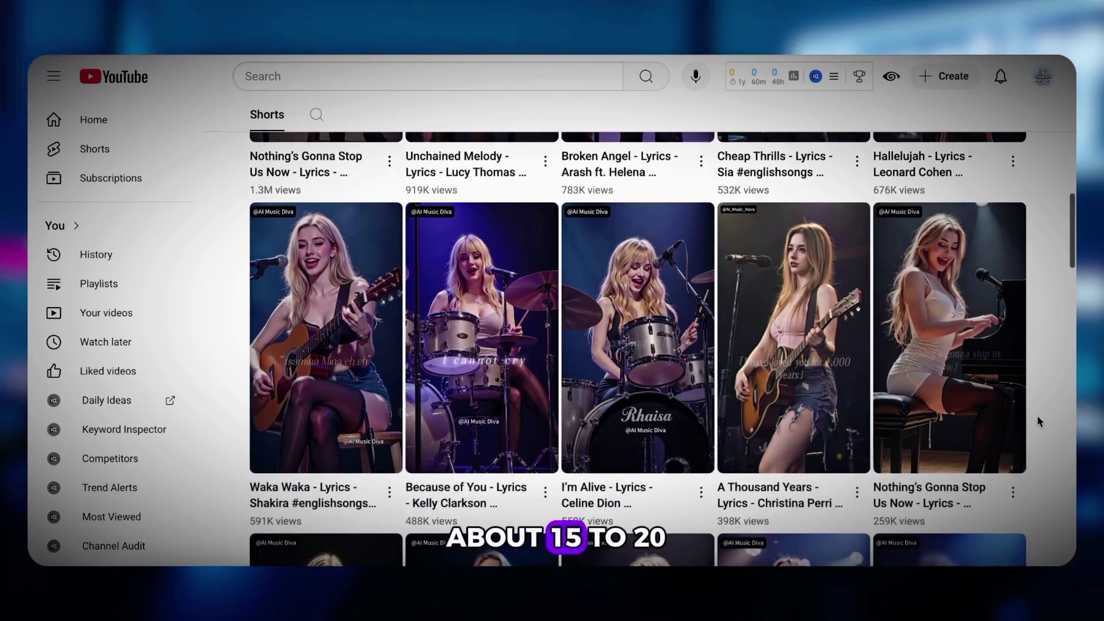
scroll(1040, 422, "down", 4)
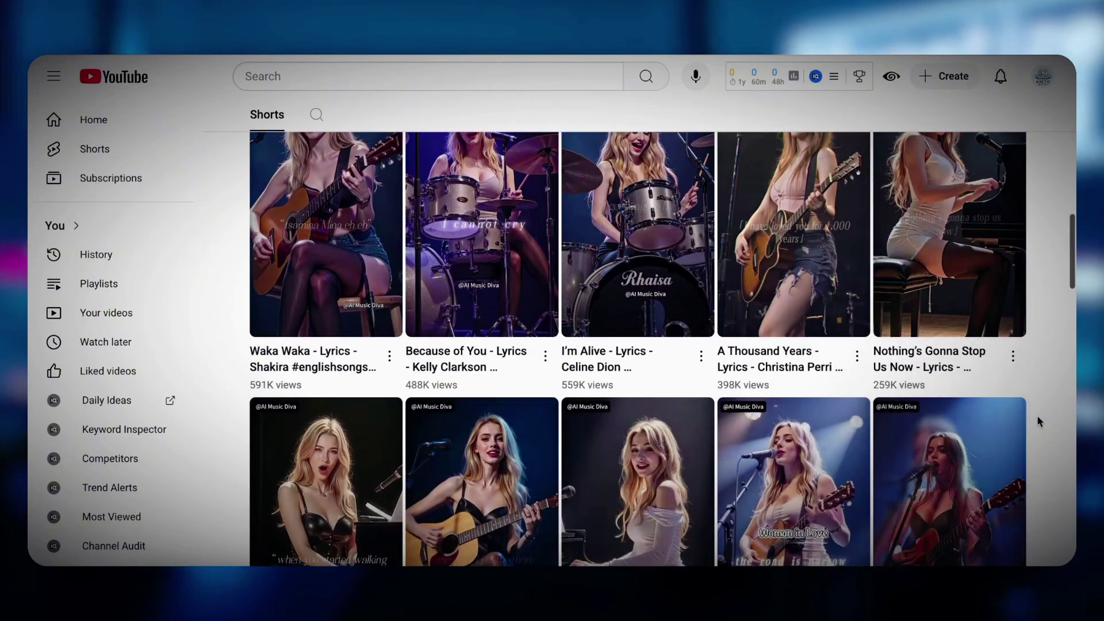
scroll(1040, 422, "down", 1)
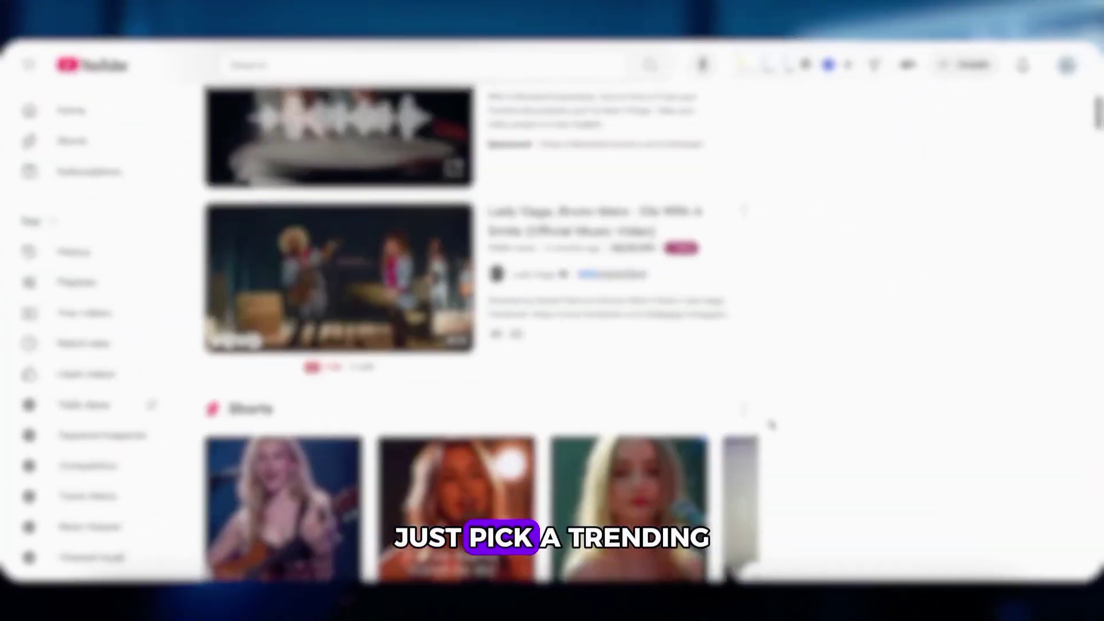
- Paste and send the love-song prompt imitating Rihanna's 'Diamonds' with SUNO style requests
scroll(773, 425, "down", 10)
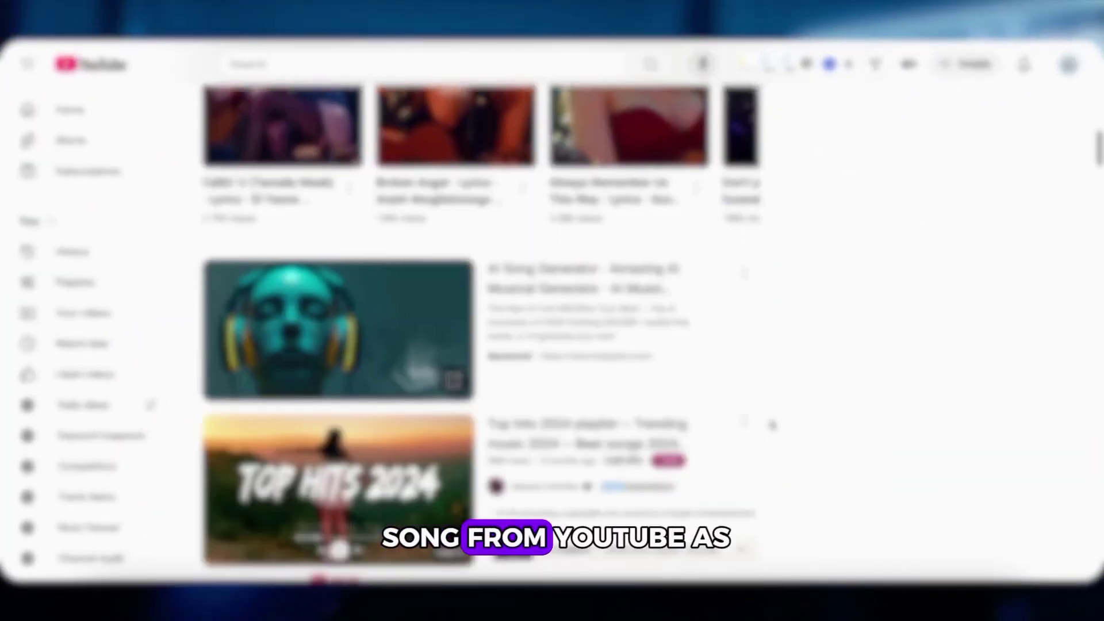
scroll(772, 424, "down", 8)
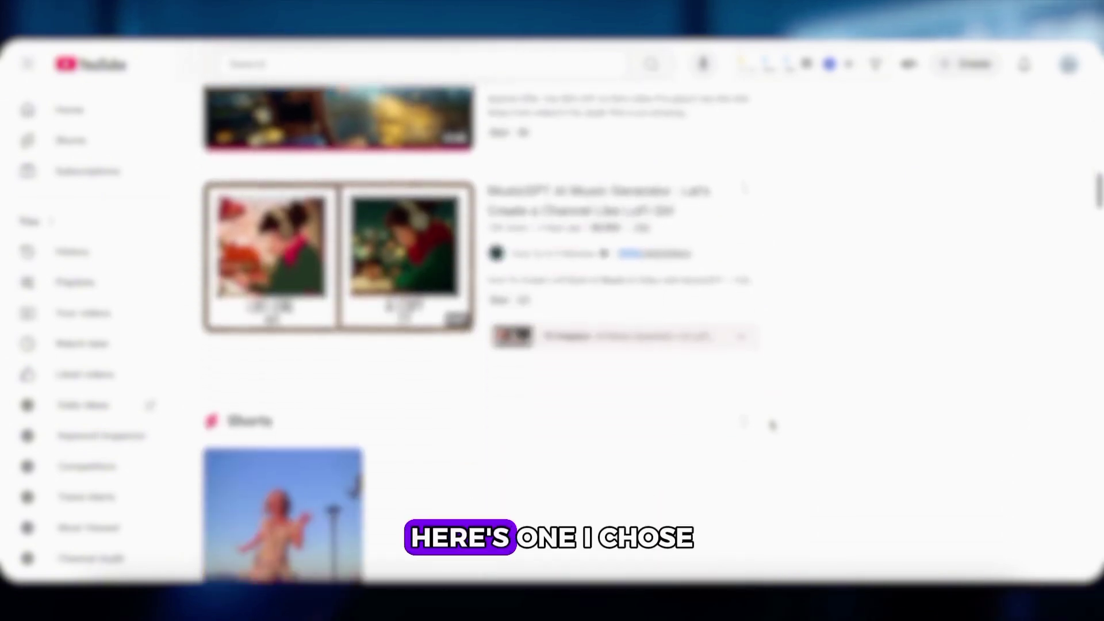
scroll(772, 426, "down", 4)
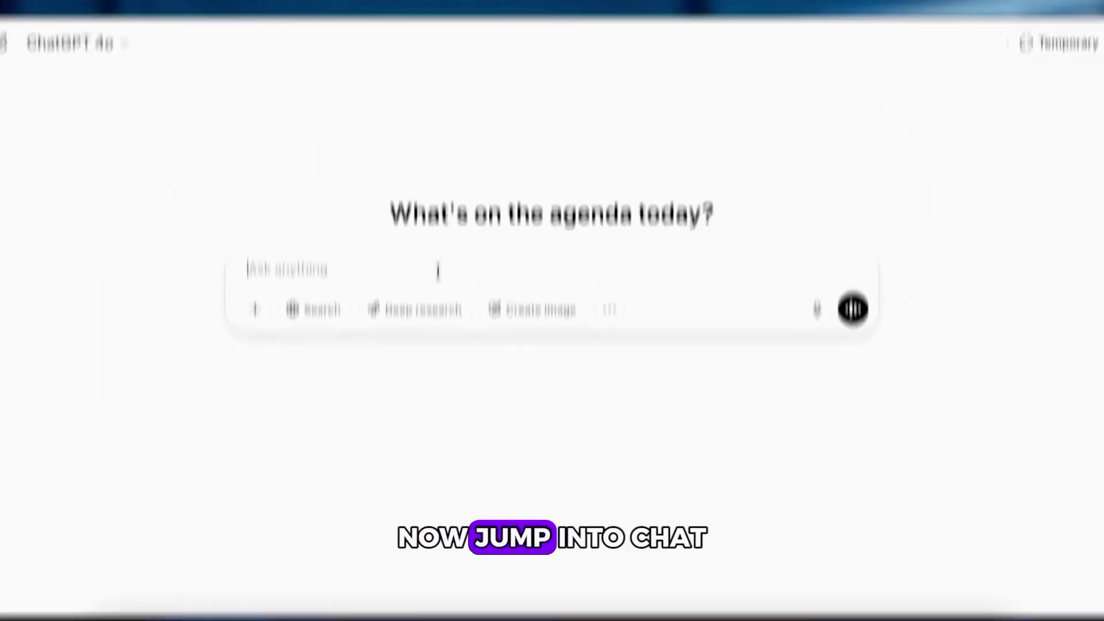
type("I want to create a love song, please imitate Rihanna - Diamonds, link https://youtu.be/0-p5EbAsxUM?si=P2aAsYMzgvvzHjKE Soulful and infectious, a song that young people like.  Then give me some suggestions on the styles to use in SUNO.")
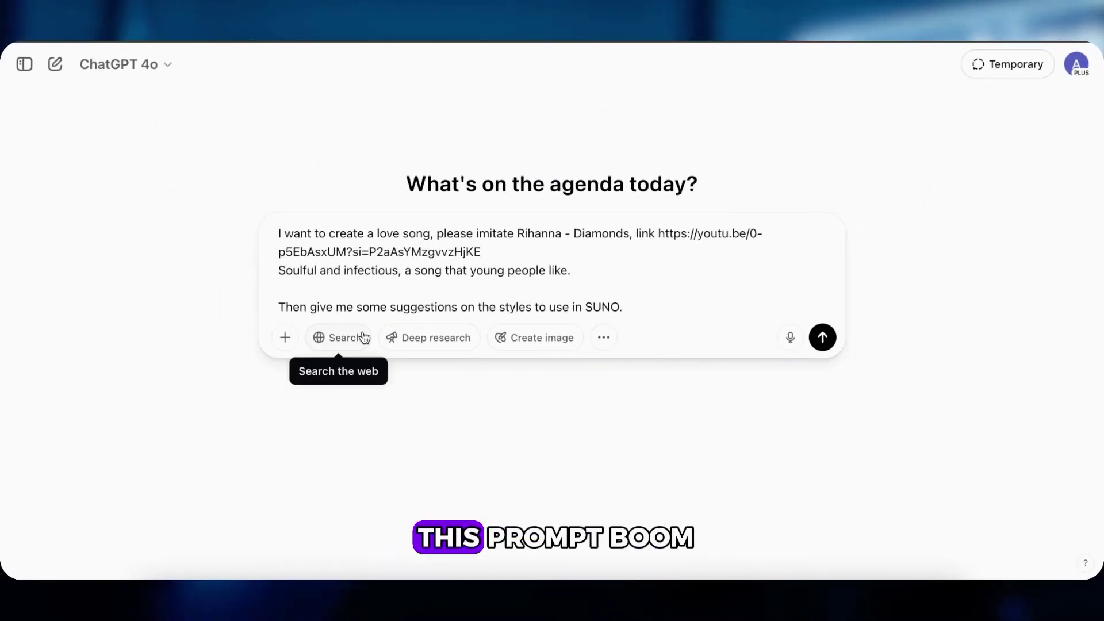
key("Return")
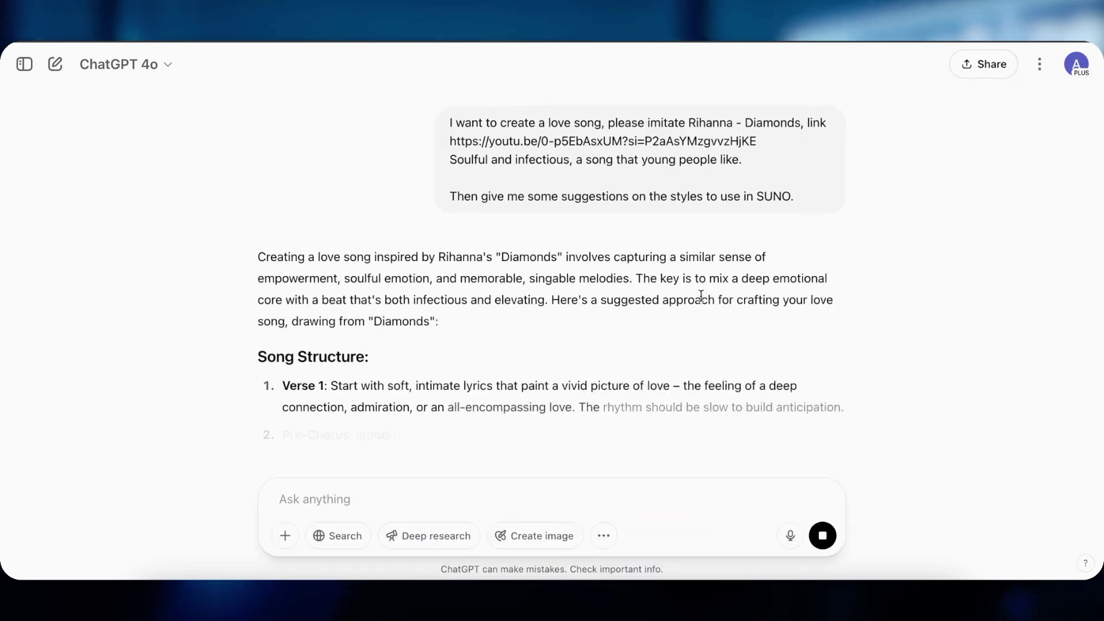
- Read through ChatGPT's song structure, verse, pre-chorus and chorus lyrics, and SUNO style ideas
scroll(696, 298, "down", 2)
scroll(692, 299, "down", 6)
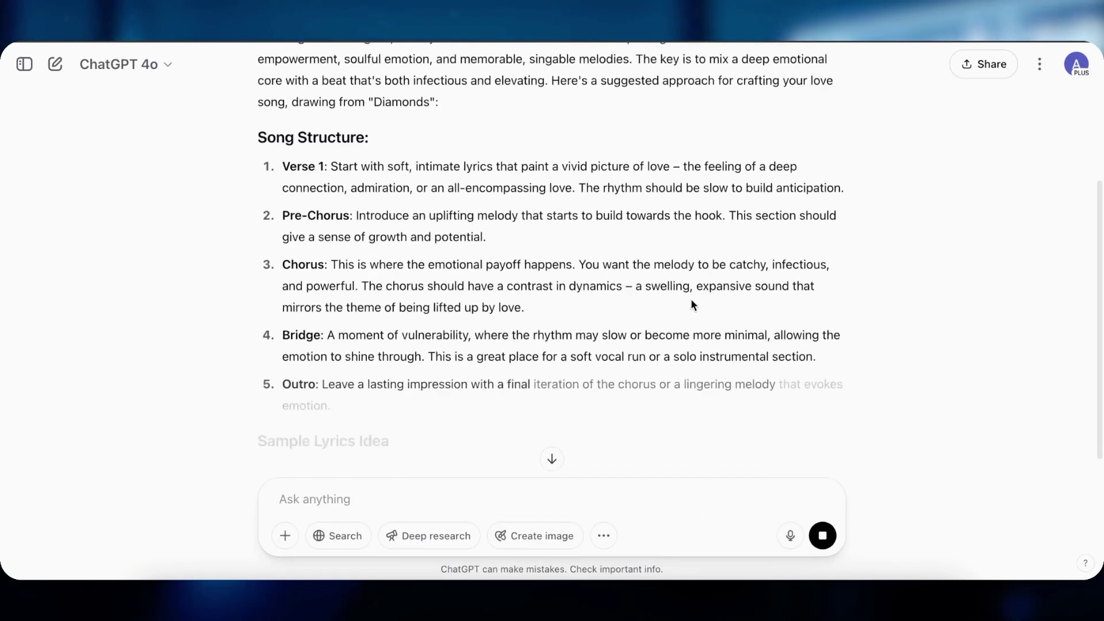
scroll(692, 305, "down", 4)
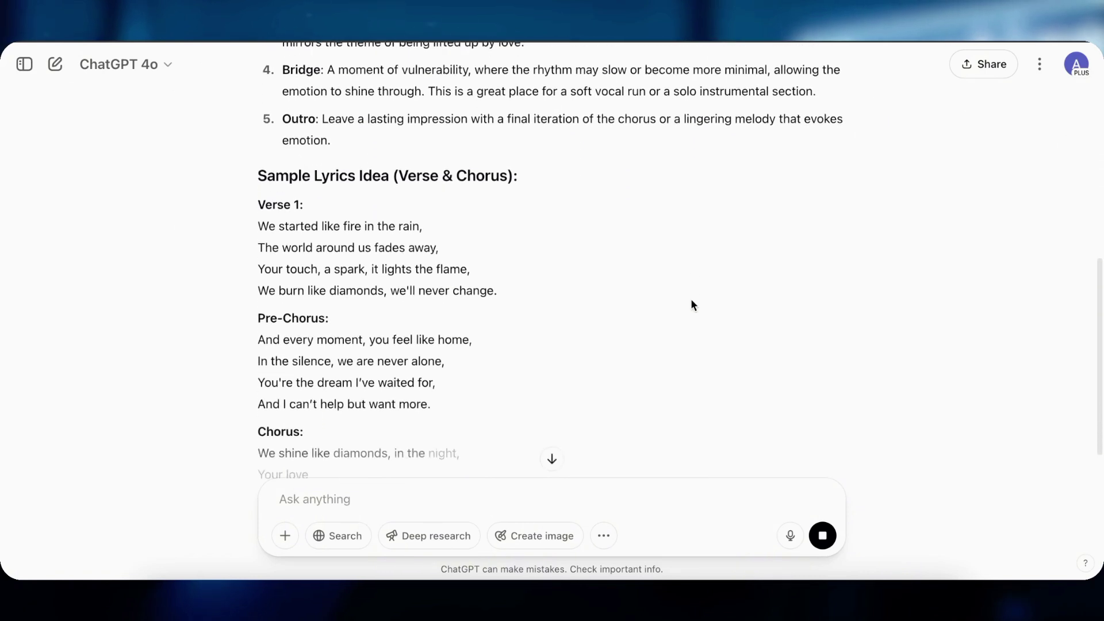
scroll(693, 304, "down", 4)
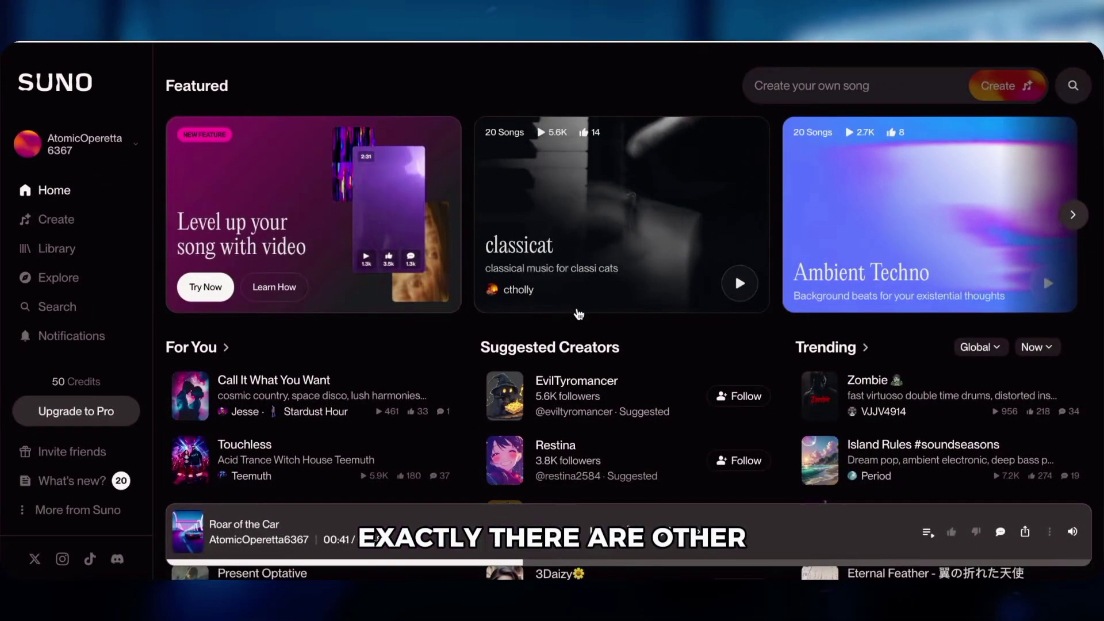
- Open Suno's Create page in Custom mode
scroll(579, 314, "down", 5)
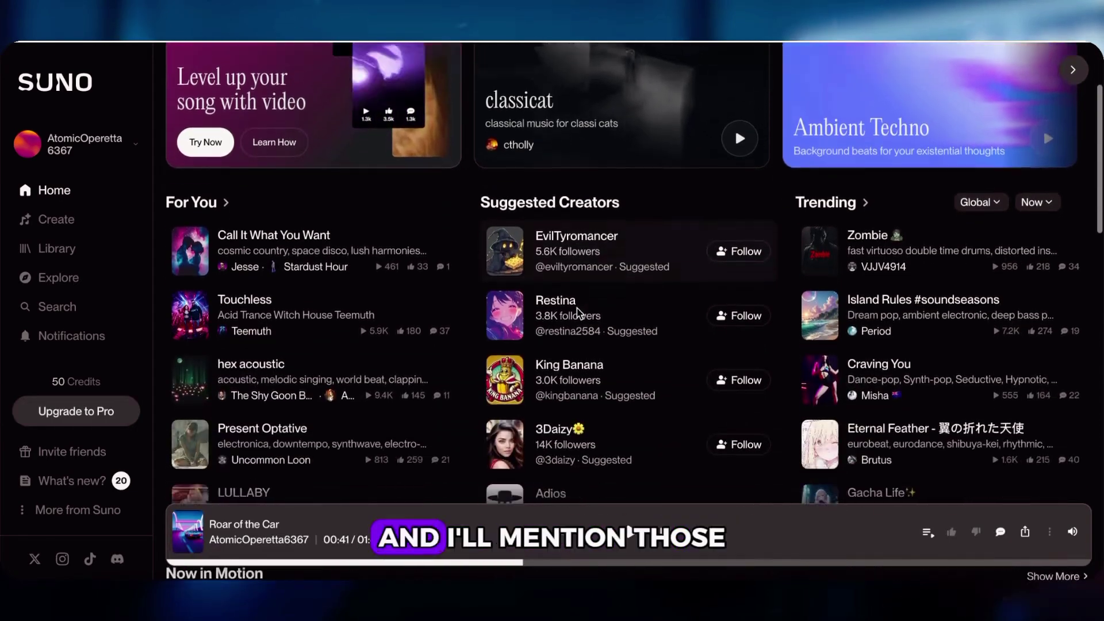
scroll(578, 314, "down", 3)
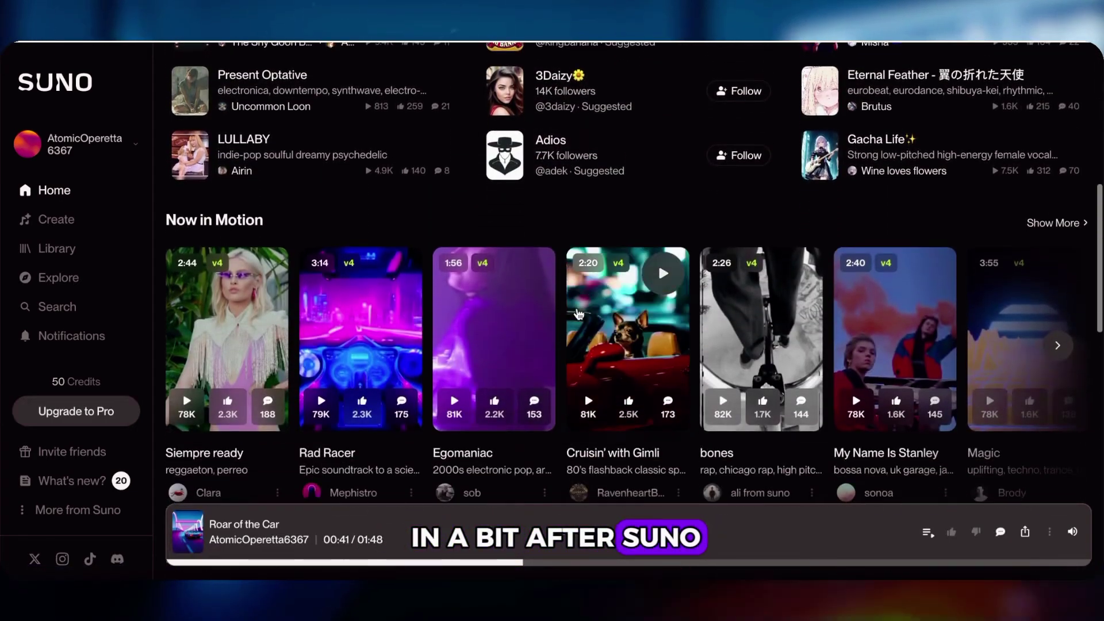
scroll(579, 314, "up", 4)
scroll(579, 313, "up", 5)
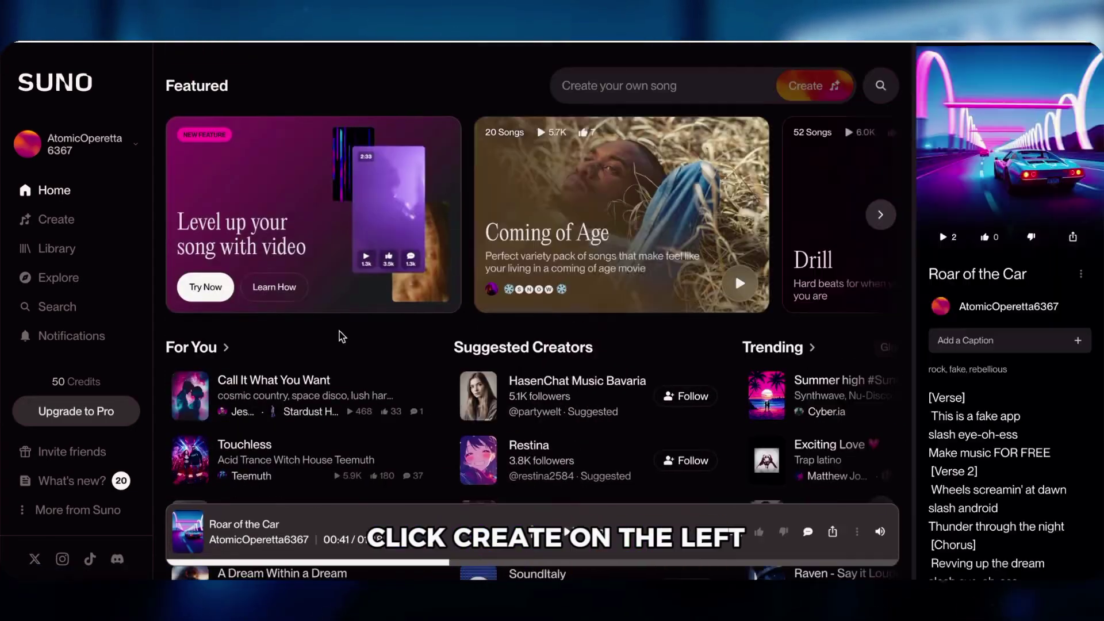
left_click(69, 225)
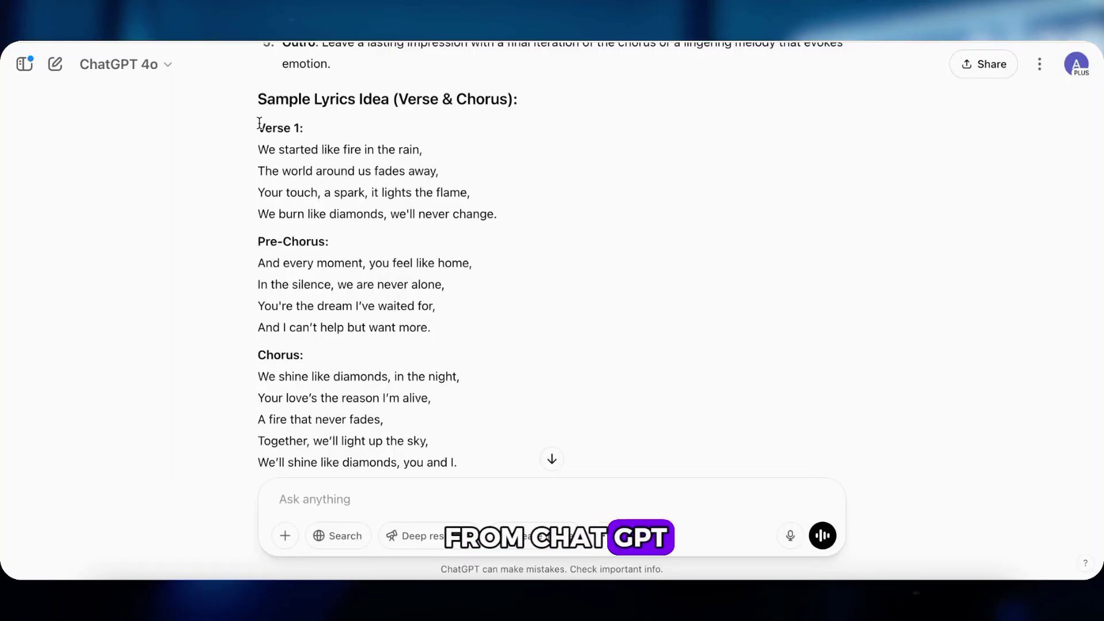
- Copy ChatGPT's sample lyrics into Suno's Lyrics box
left_click_drag(259, 123, 482, 464)
right_click(482, 464)
left_click(463, 328)
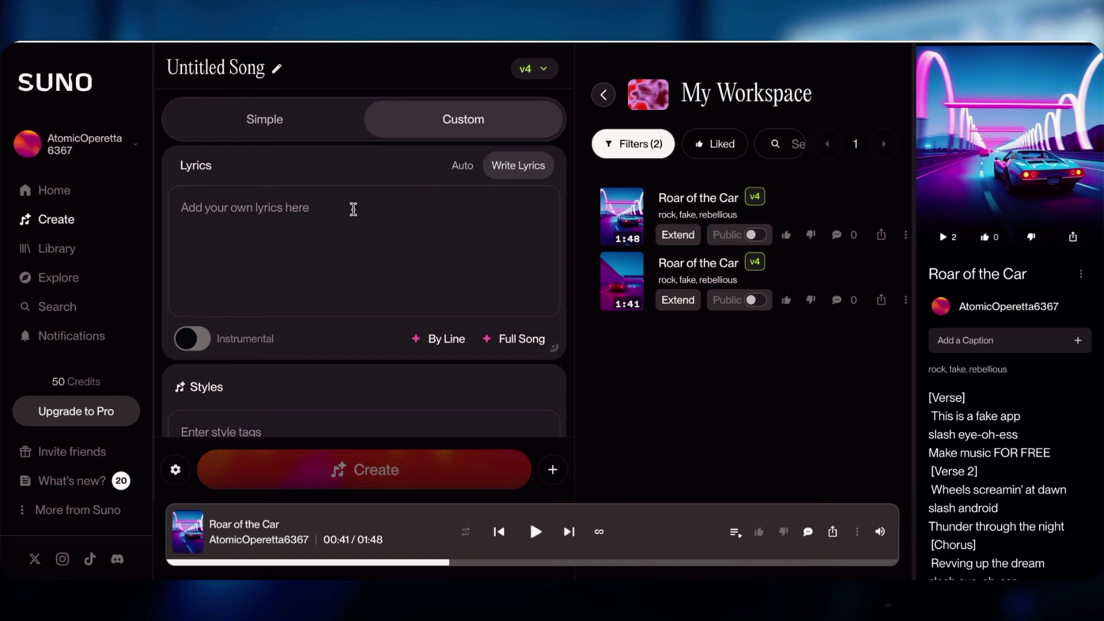
left_click(280, 218)
right_click(281, 216)
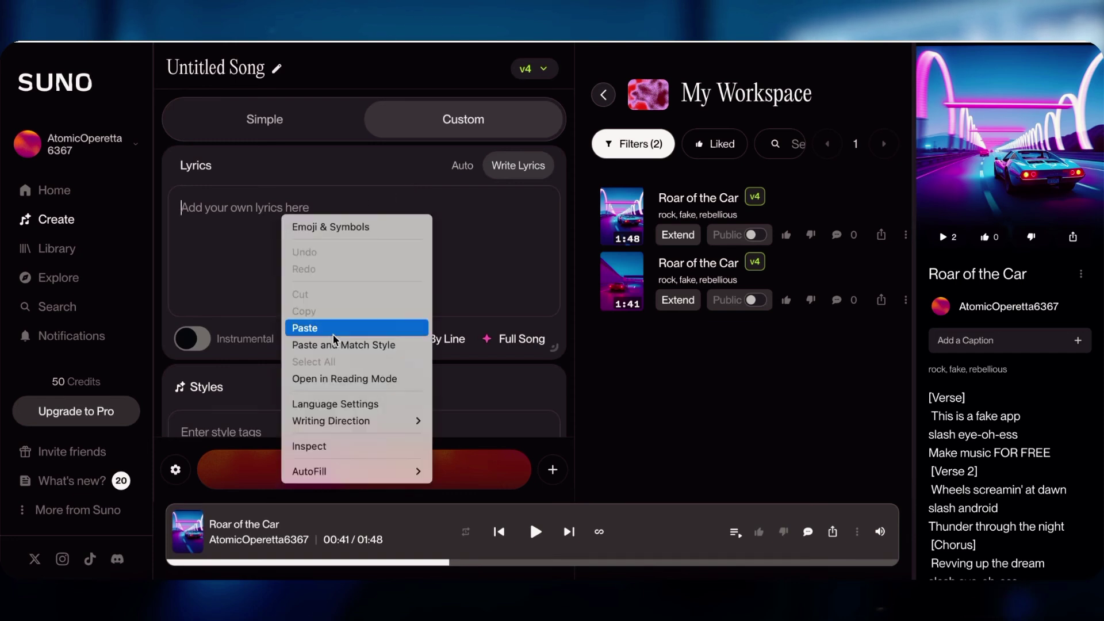
left_click(333, 328)
- Copy ChatGPT's soulful-pop style prompt
scroll(377, 265, "down", 3)
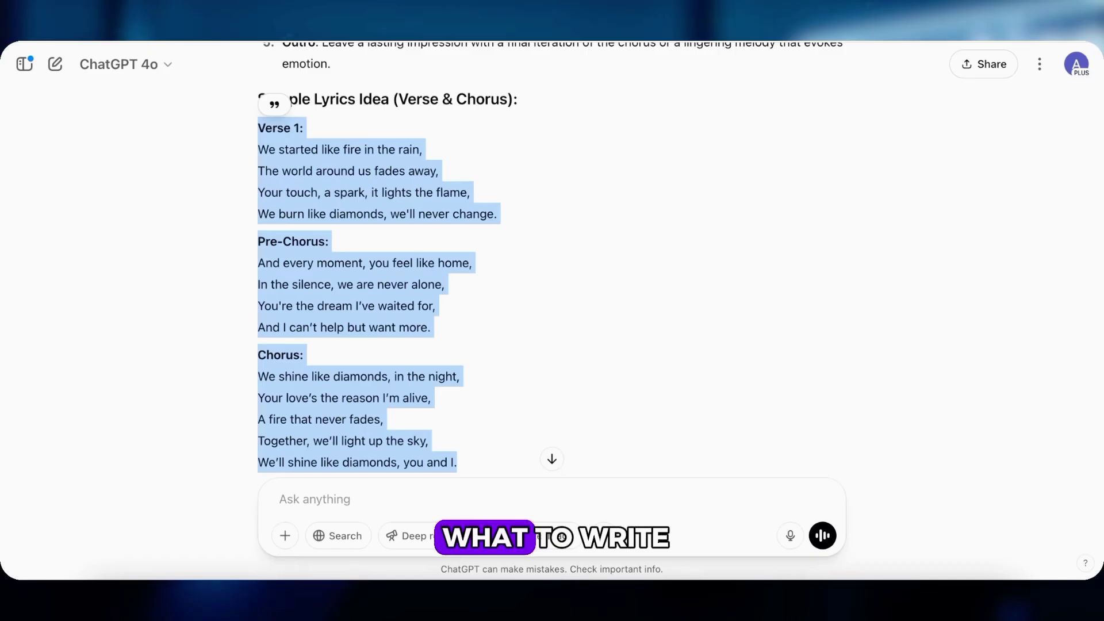
scroll(532, 356, "down", 15)
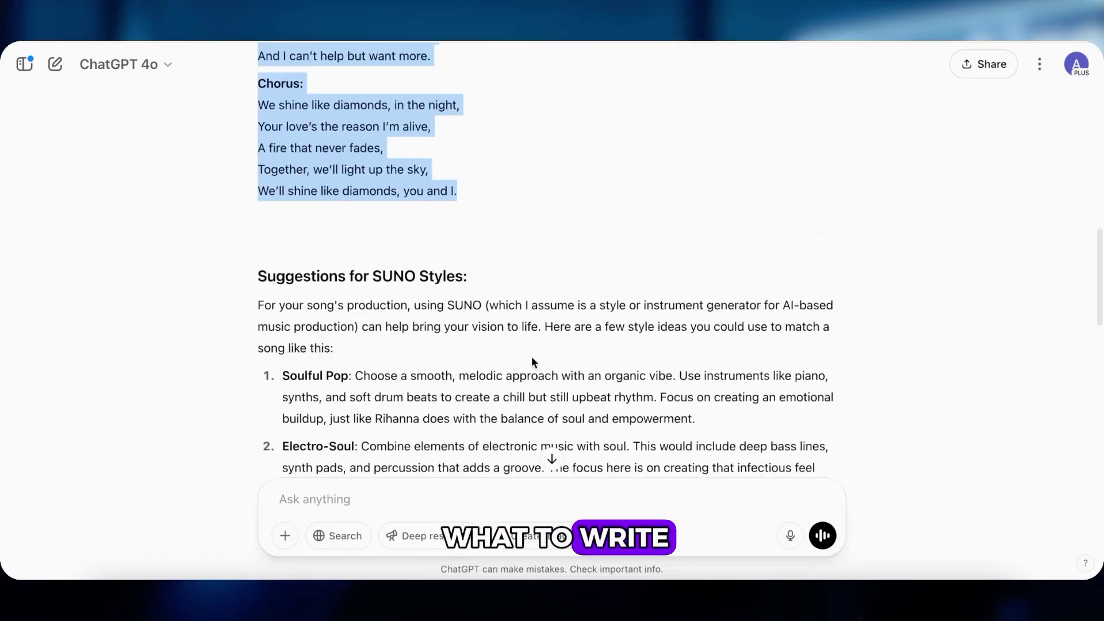
scroll(532, 356, "up", 2)
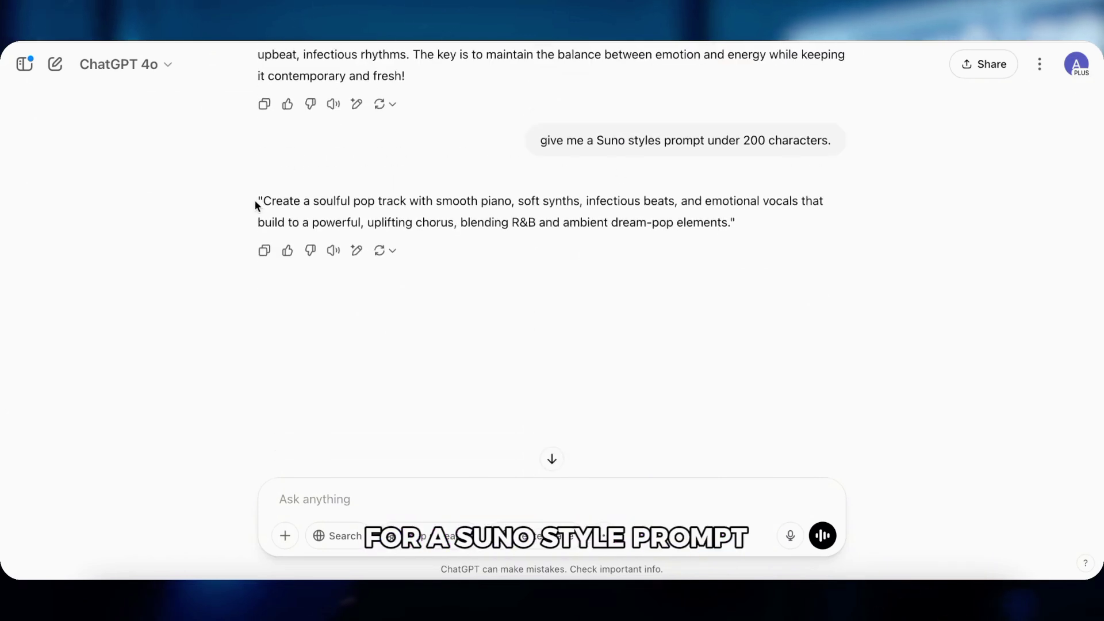
left_click_drag(259, 201, 731, 229)
right_click(631, 204)
left_click(661, 248)
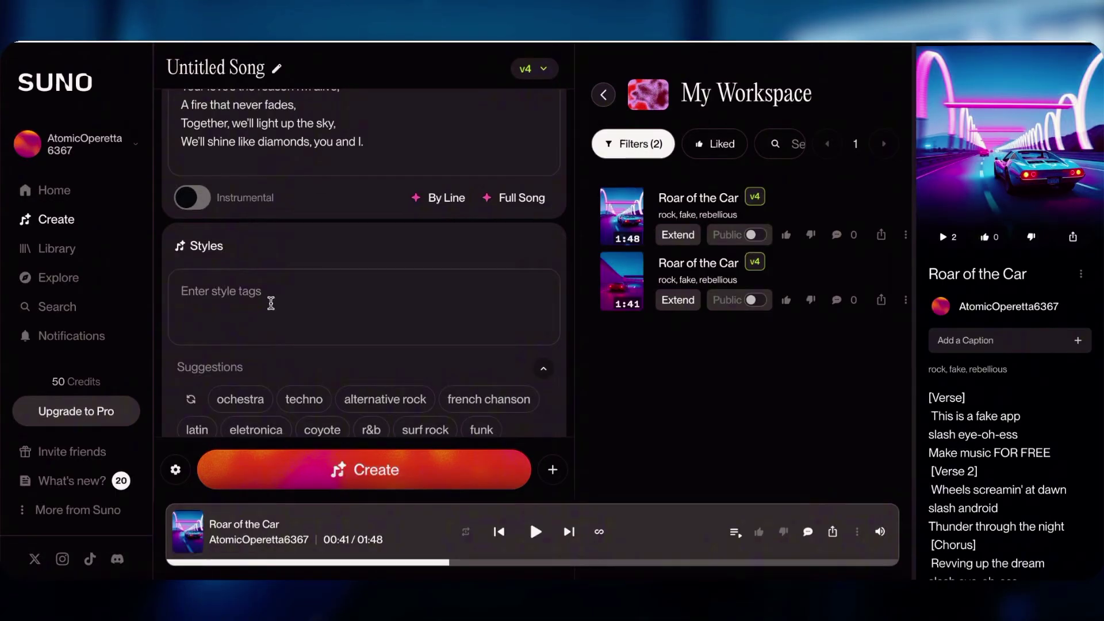
- Paste the style prompt into Suno's Styles box and play the 2:40 generated song
right_click(276, 300)
left_click(385, 304)
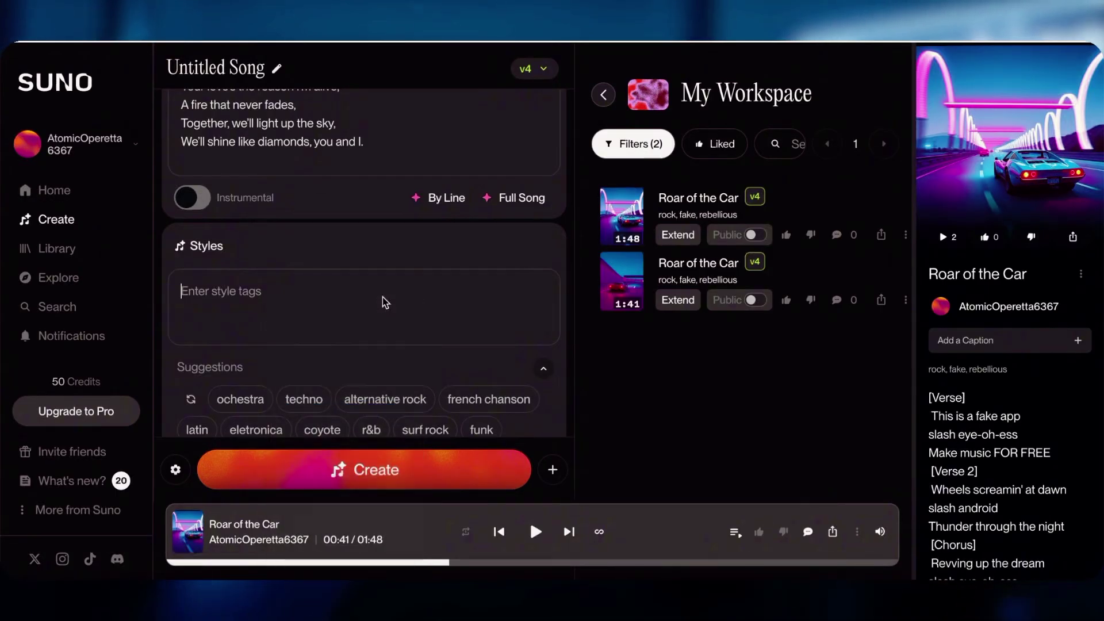
key("ctrl+v")
scroll(535, 331, "down", 3)
left_click(627, 286)
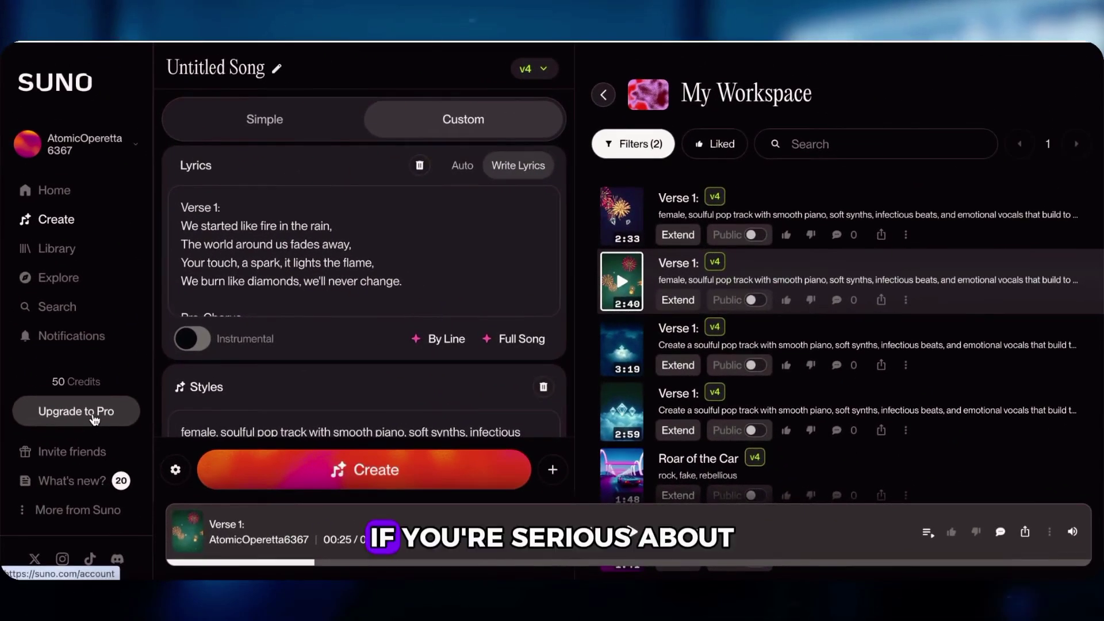
- Open Suno's plans page comparing Free, $8/month Pro and $24/month Premier
left_click(62, 409)
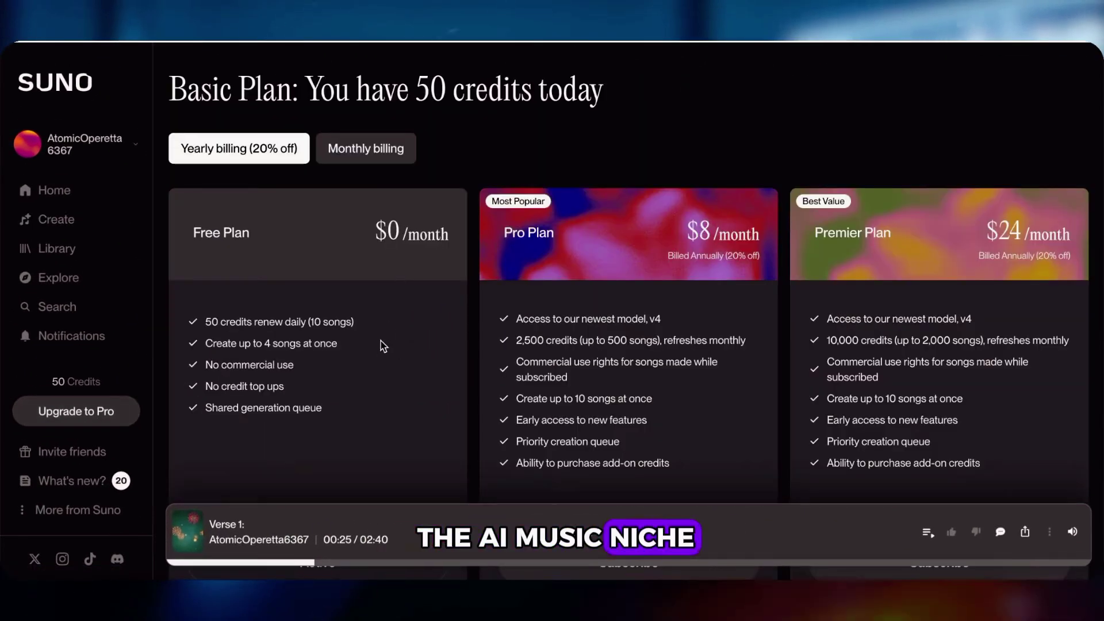
scroll(382, 344, "down", 1)
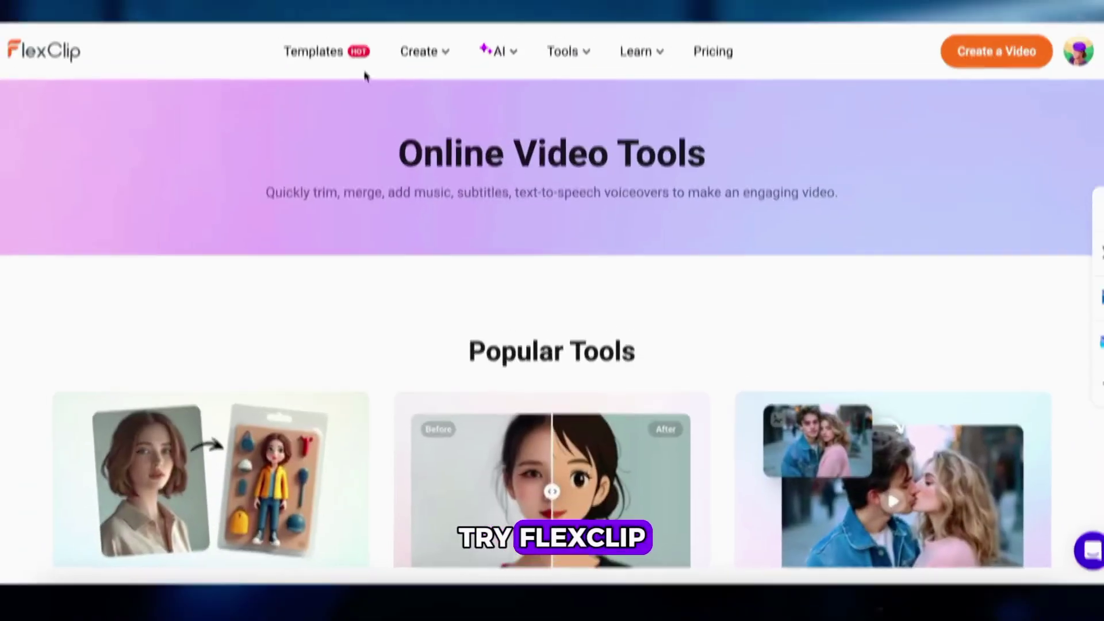
- Browse FlexClip's Create and Tools menus and pricing, then reach the AI Music Generator
mouse_move(407, 72)
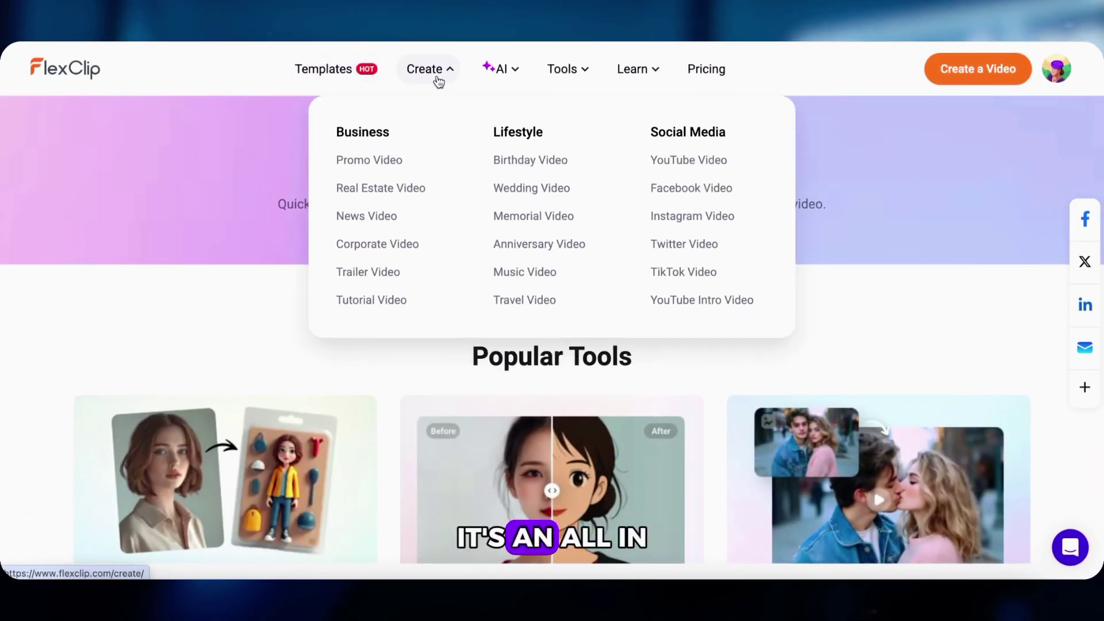
mouse_move(502, 76)
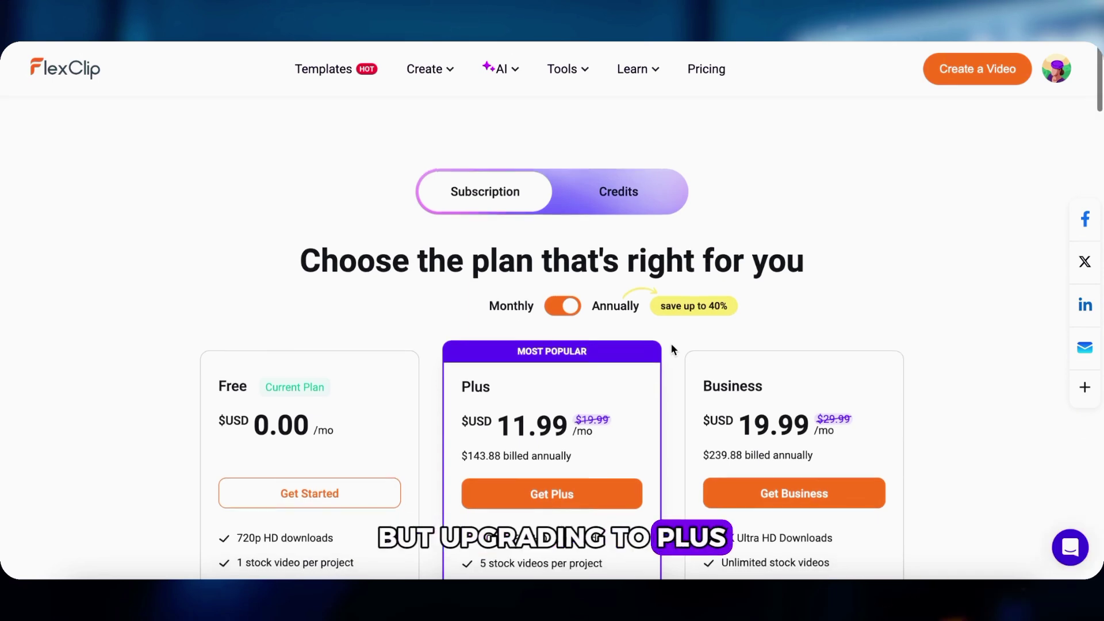
scroll(671, 345, "down", 4)
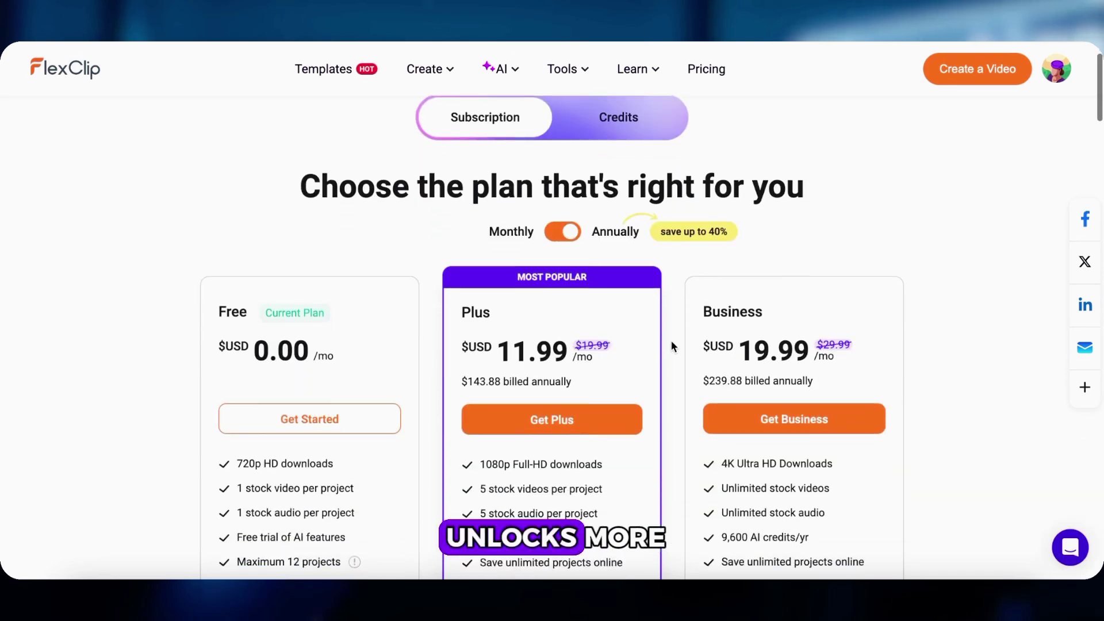
scroll(670, 340, "down", 2)
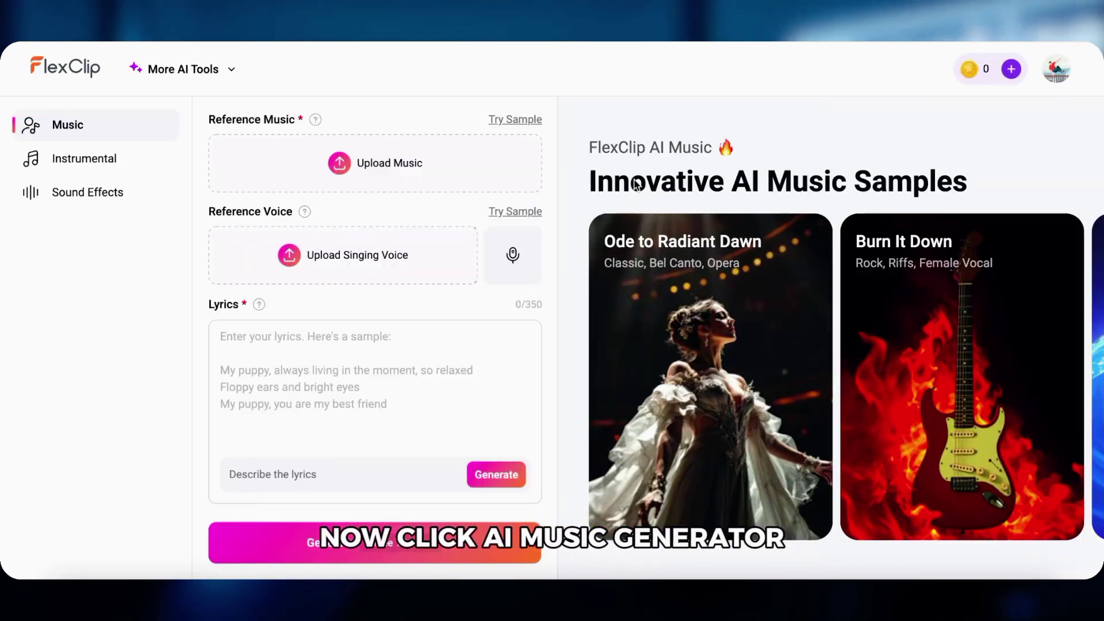
- Use the City Lights sample as reference music and ref voice.MP3 as singing voice, then generate
left_click(518, 121)
left_click(231, 164)
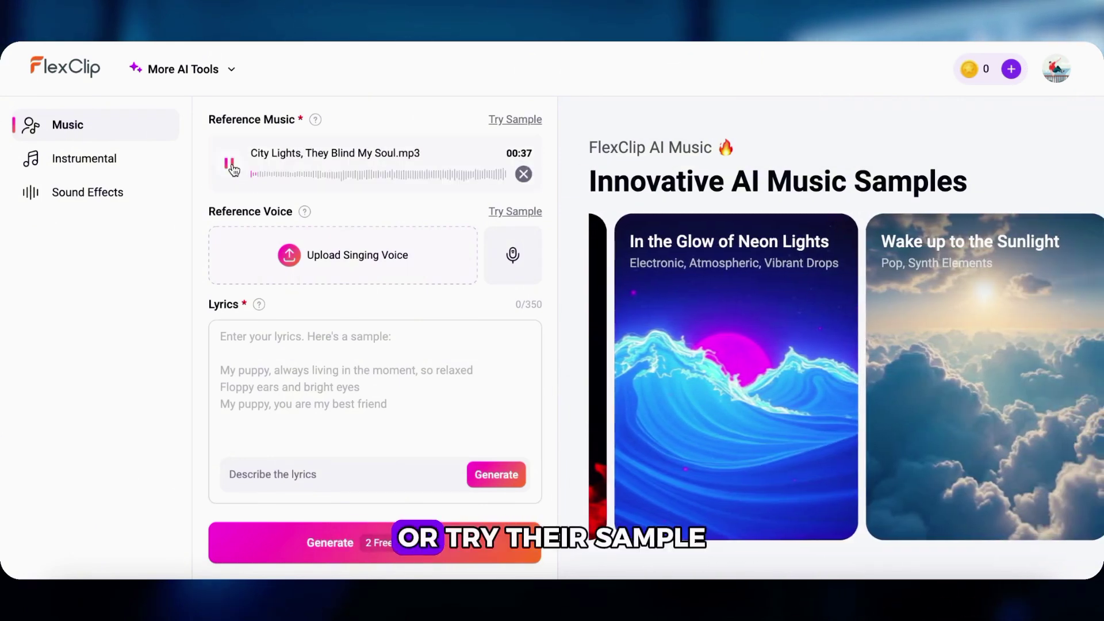
left_click(231, 165)
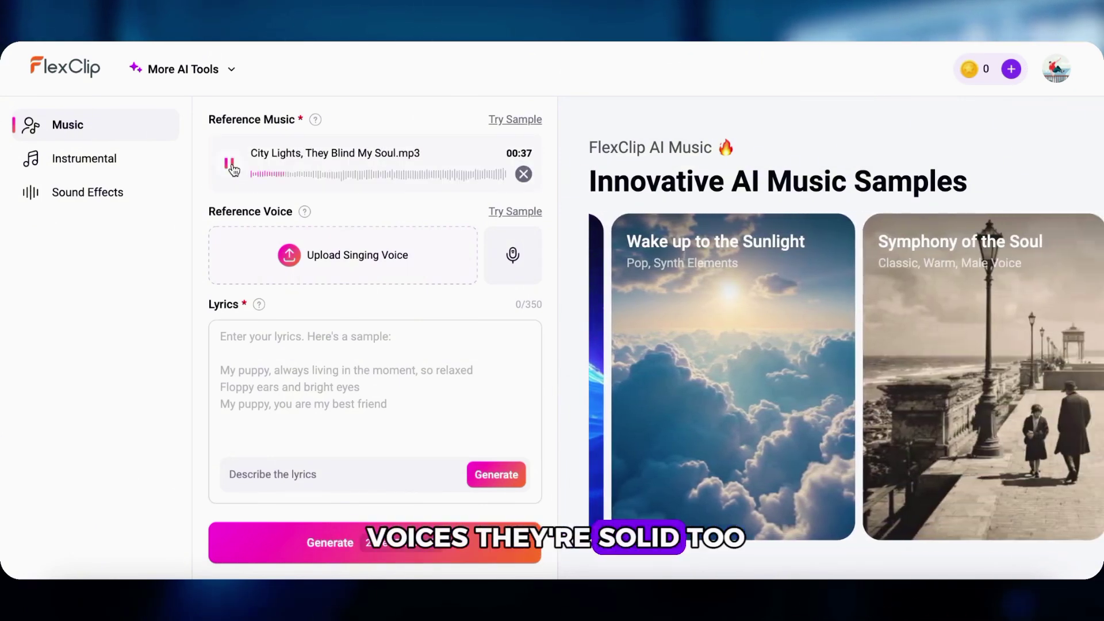
left_click_drag(803, 508, 439, 261)
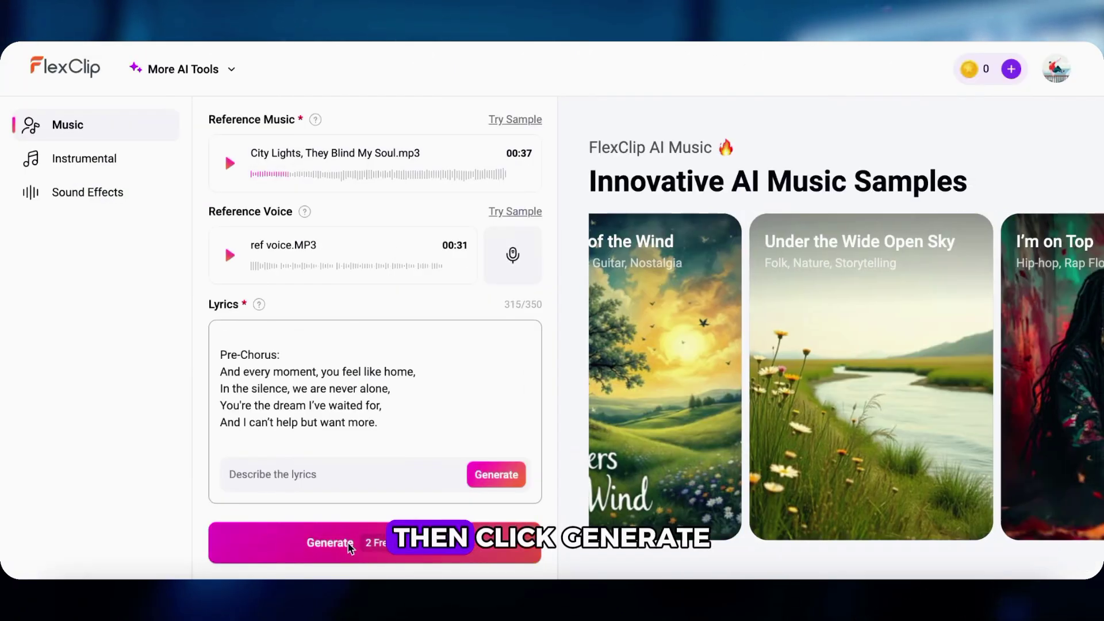
left_click(330, 543)
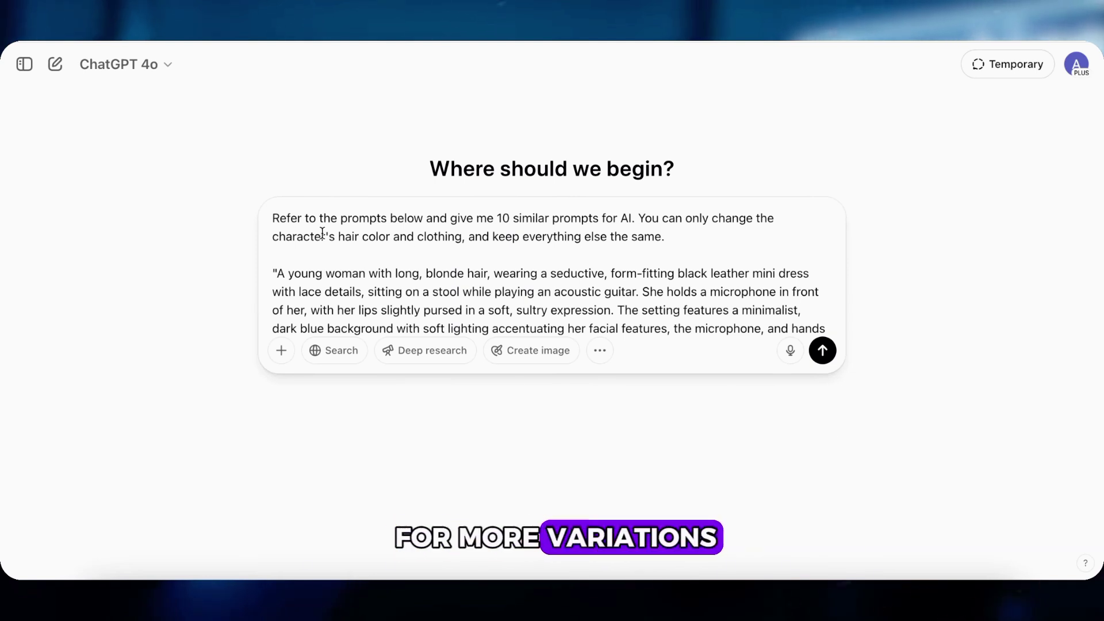
- Send the request for 10 similar prompts changing only hair colour and clothing
key("Return")
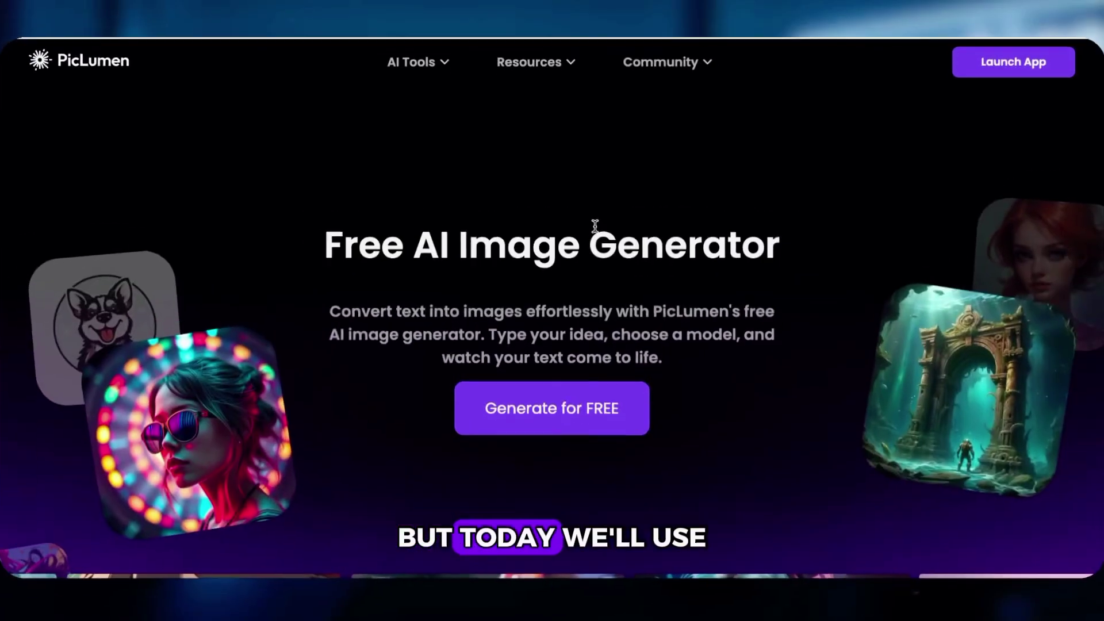
- Open PicLumen's image creation workspace and check the base model
scroll(594, 229, "down", 8)
scroll(595, 229, "down", 3)
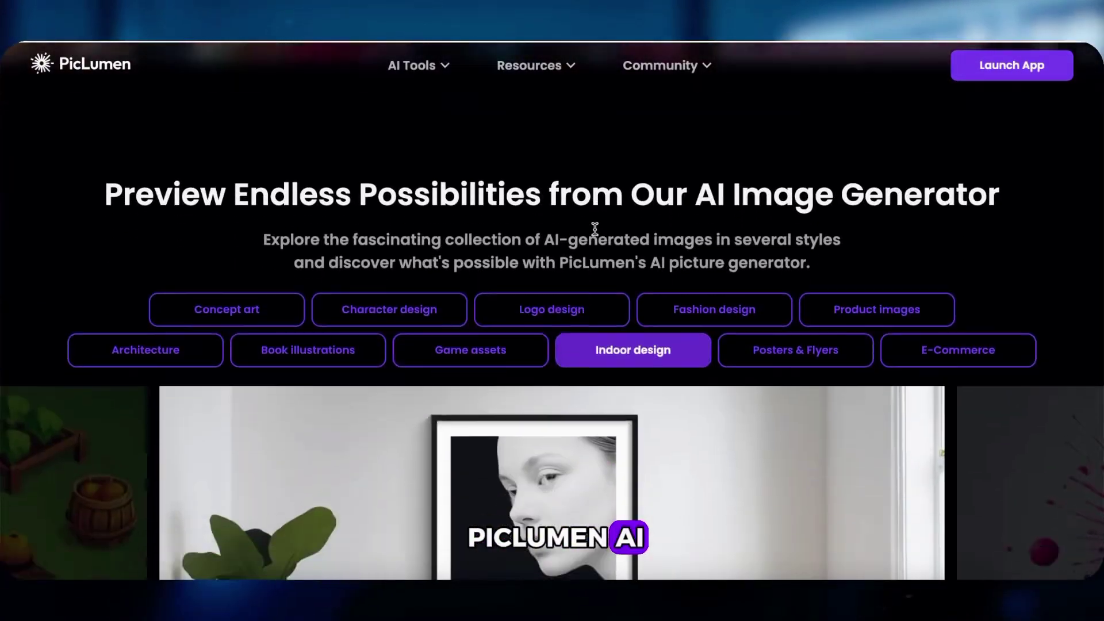
scroll(595, 224, "up", 11)
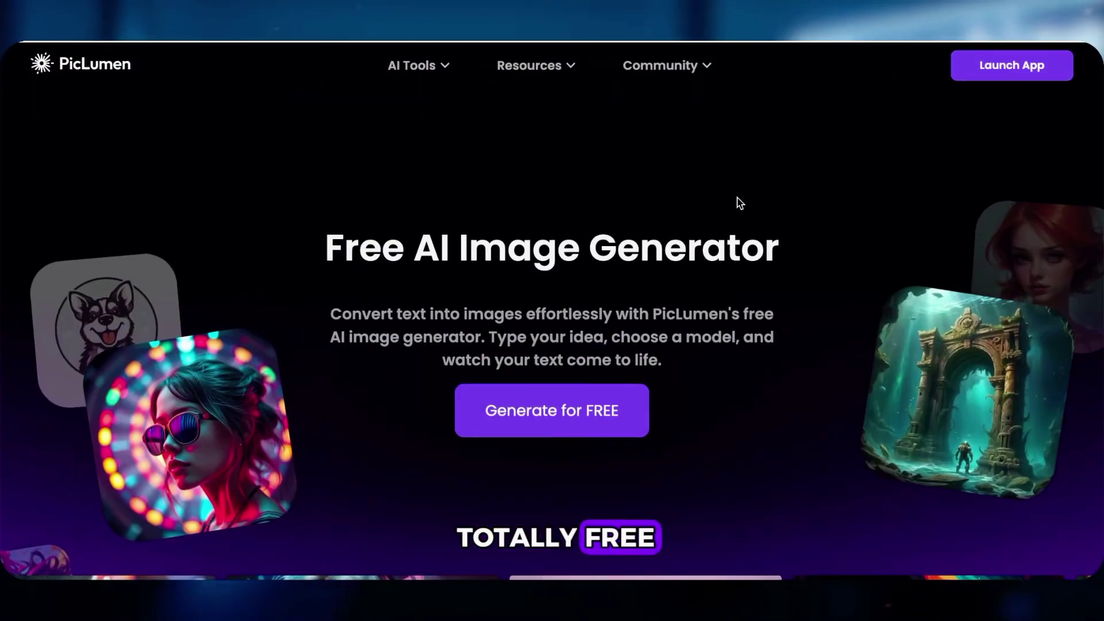
mouse_move(544, 63)
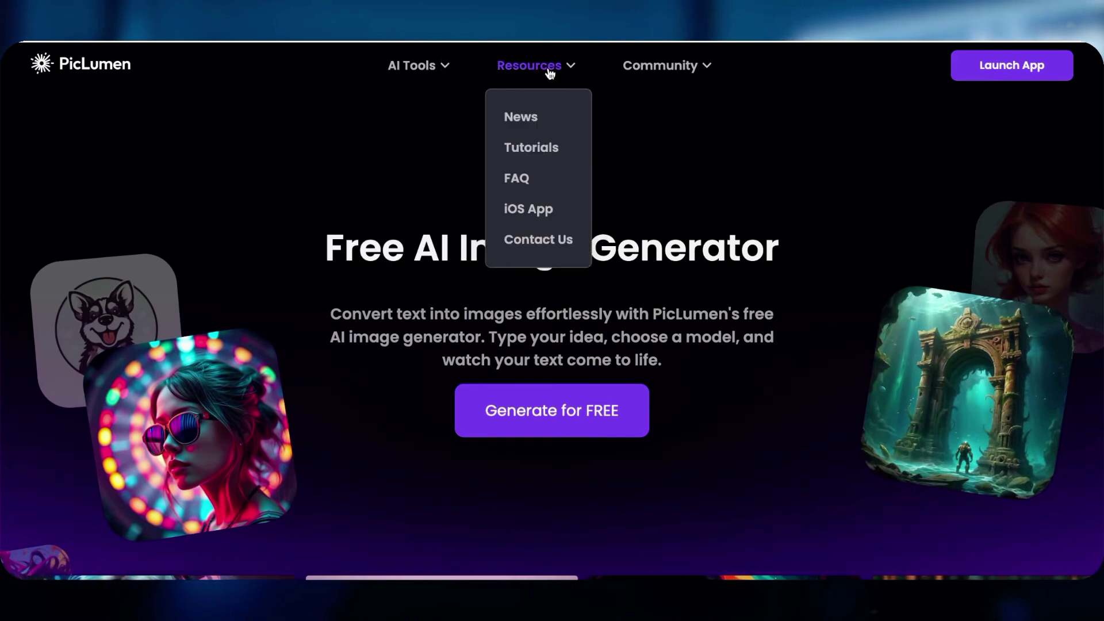
mouse_move(716, 77)
left_click(1011, 65)
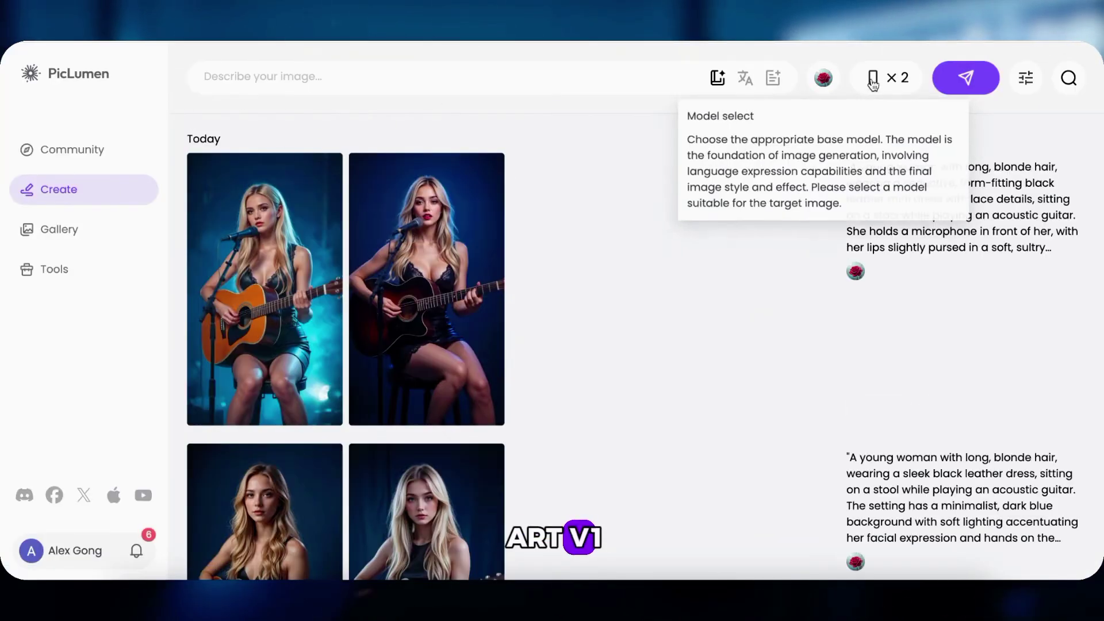
left_click(824, 77)
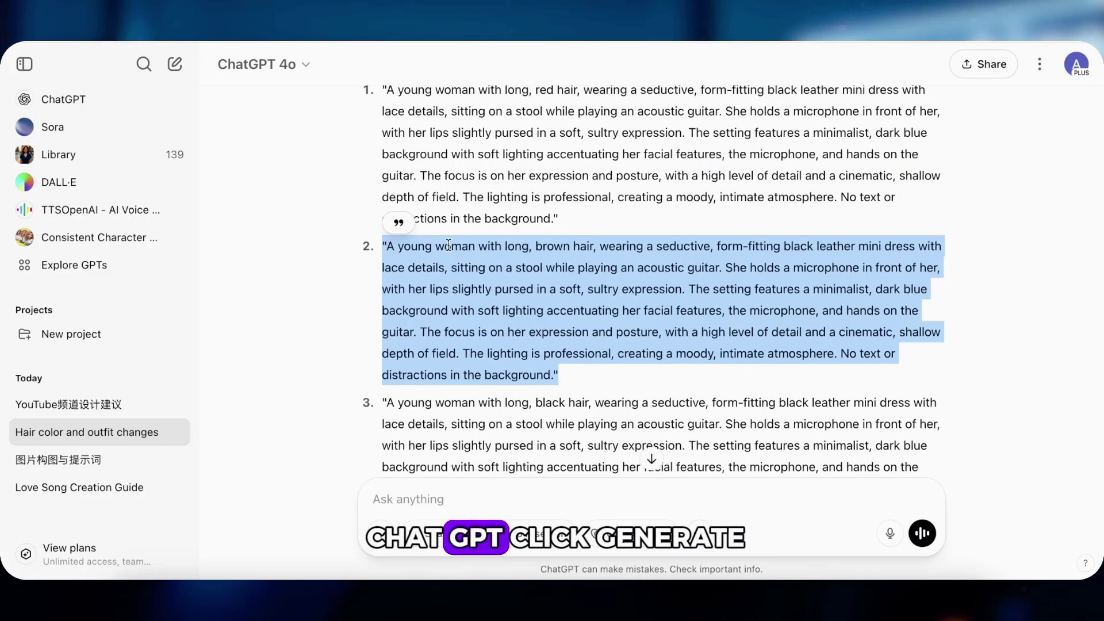
- Paste the ChatGPT guitarist-singer prompts into the prompt box and generate images
scroll(662, 287, "up", 1)
left_click_drag(382, 148, 605, 277)
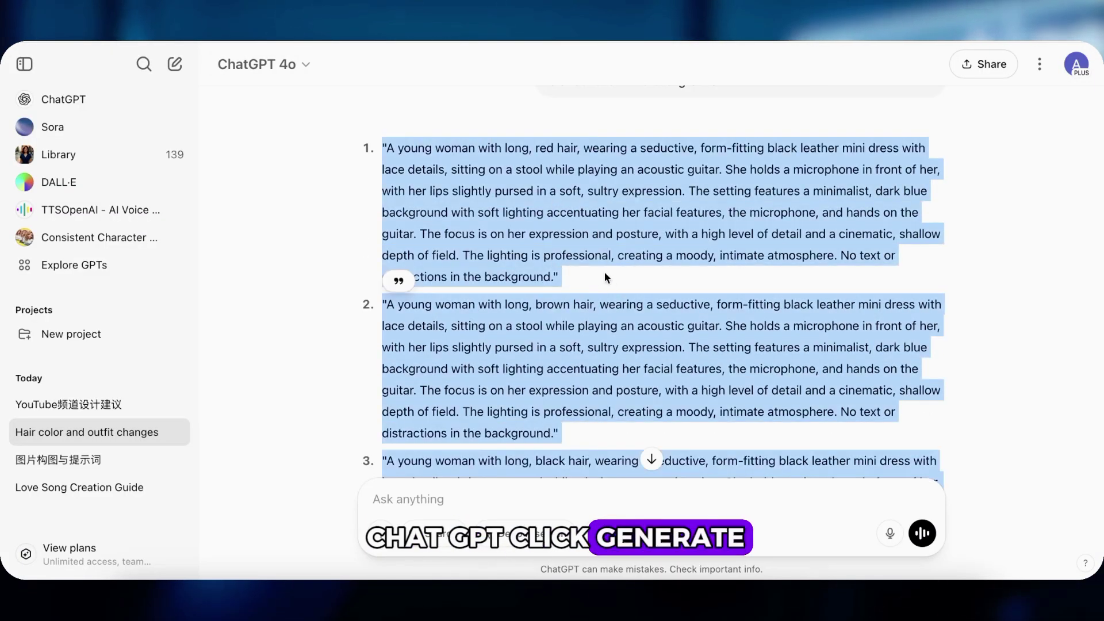
right_click(370, 81)
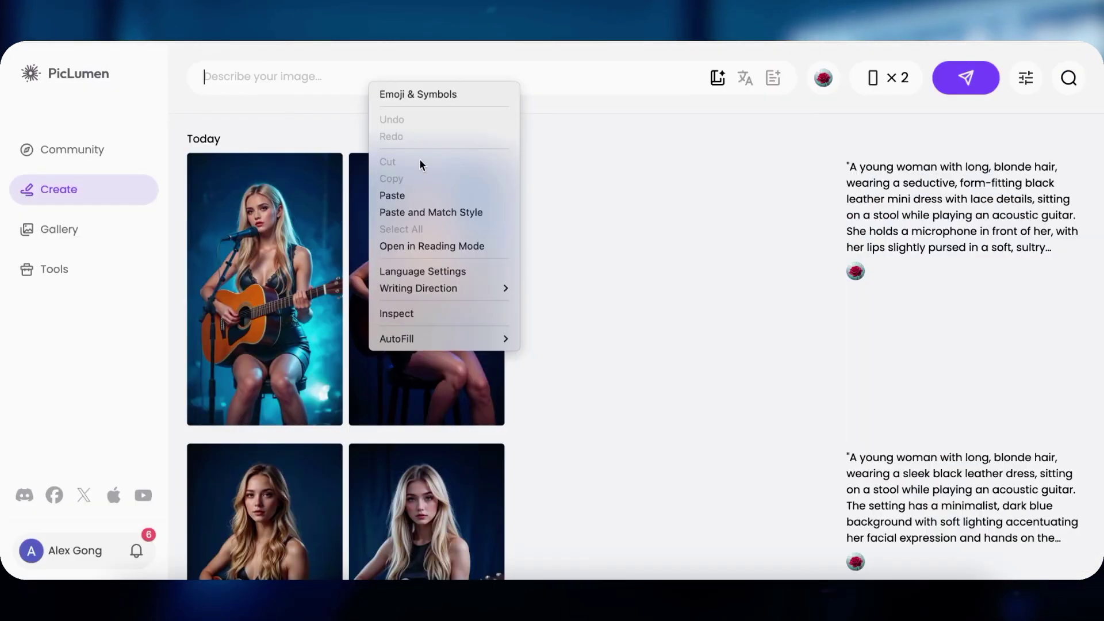
left_click(397, 195)
left_click(967, 90)
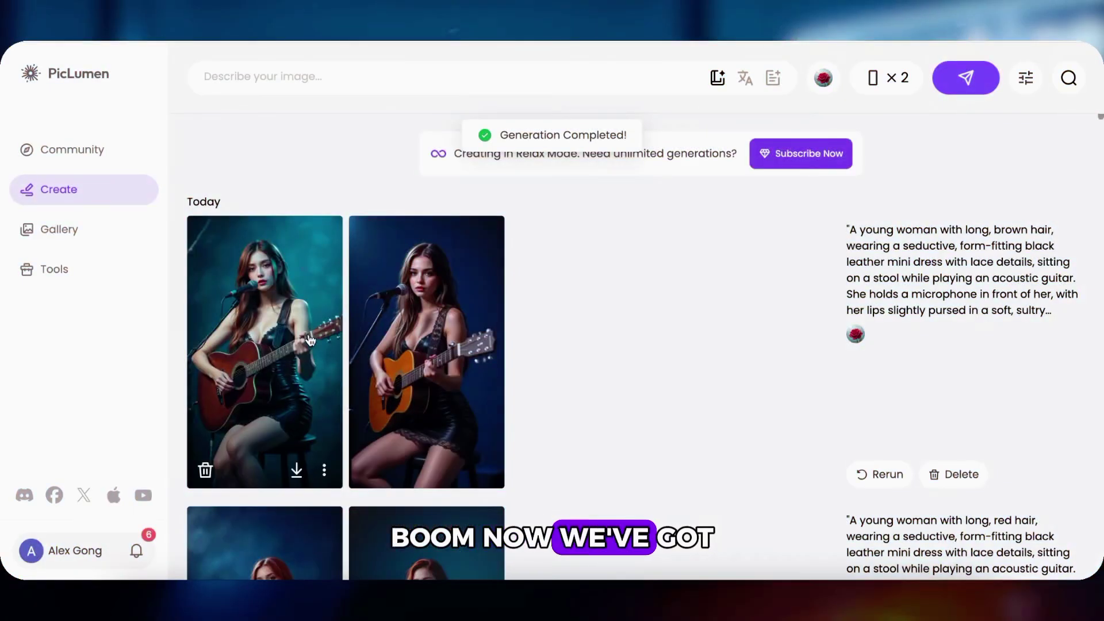
- Compare the four generated images, including the red-haired guitarist
left_click(283, 328)
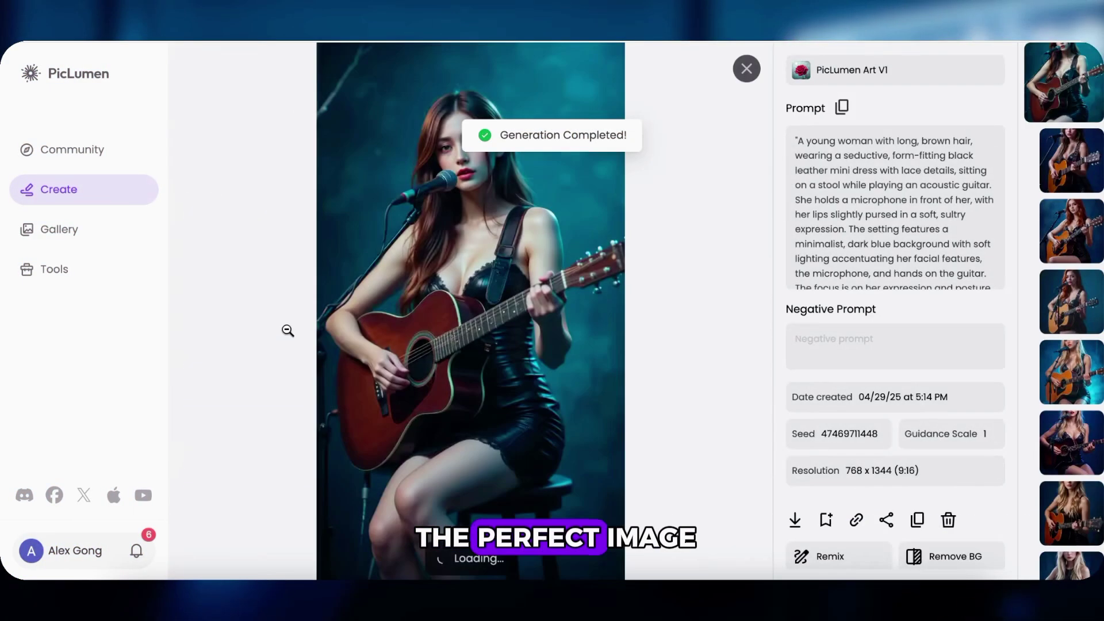
left_click(1085, 163)
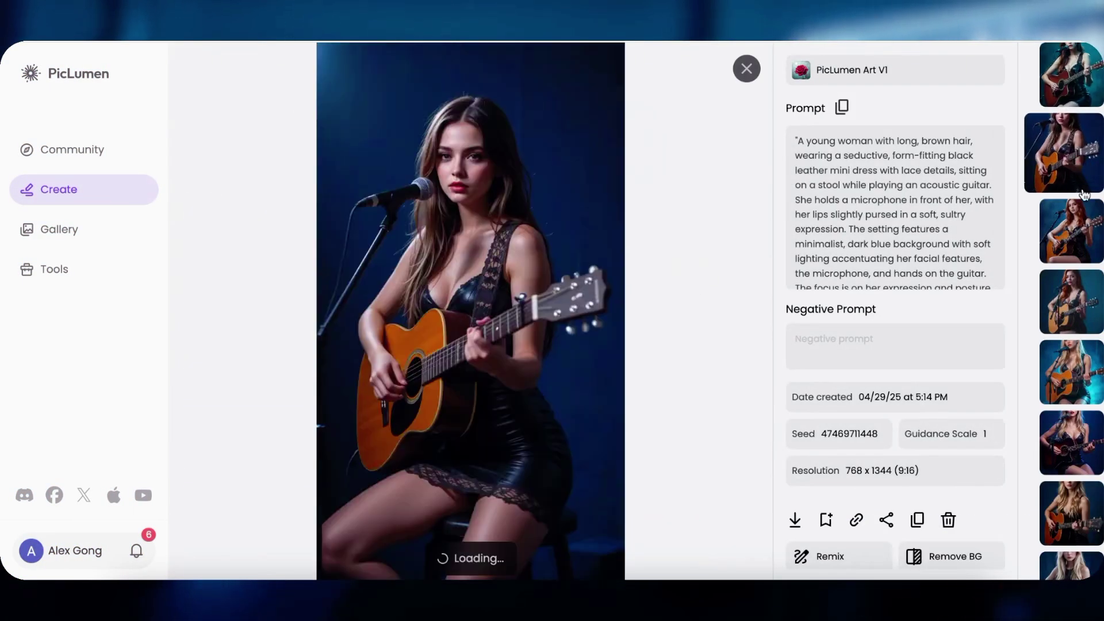
left_click(1084, 227)
left_click(1091, 287)
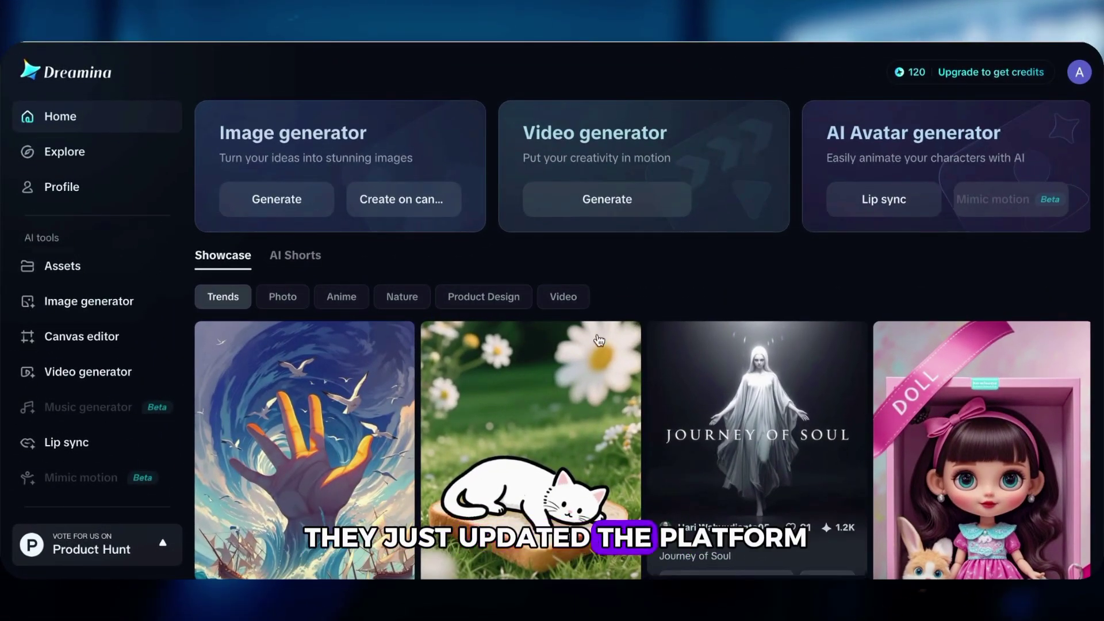
- Open Dreamina's Lip sync avatar tool
scroll(681, 289, "down", 5)
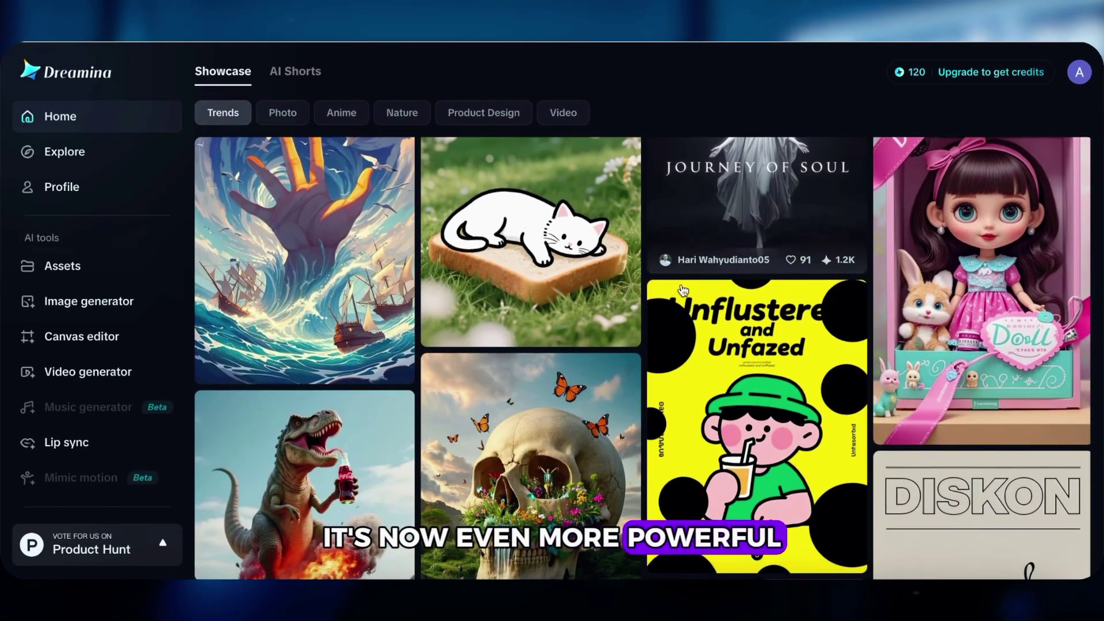
scroll(681, 289, "down", 1)
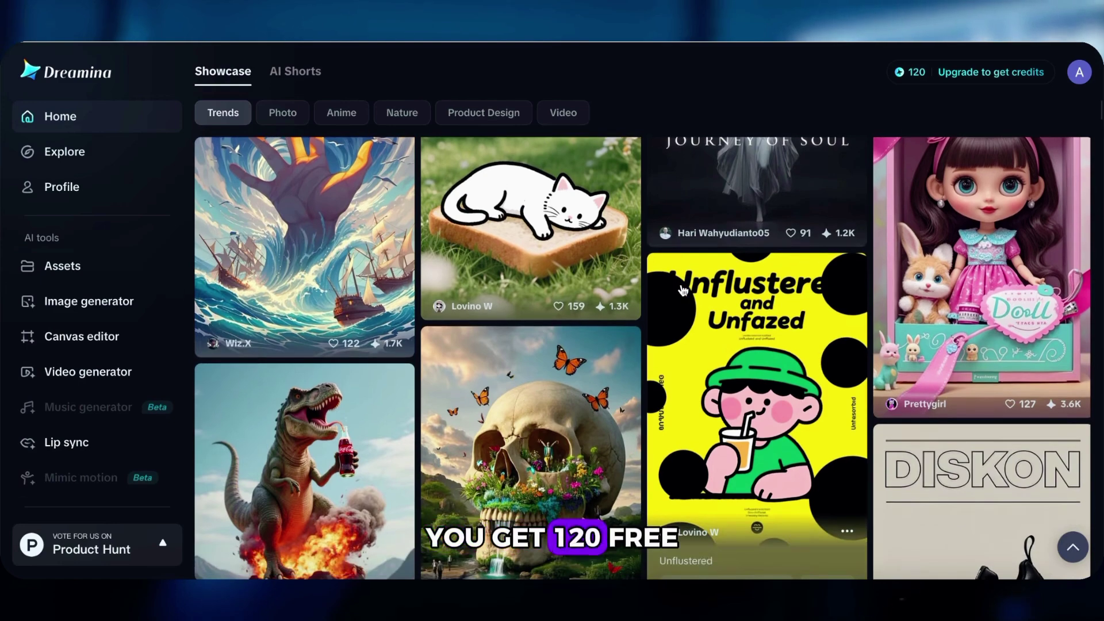
scroll(683, 290, "up", 4)
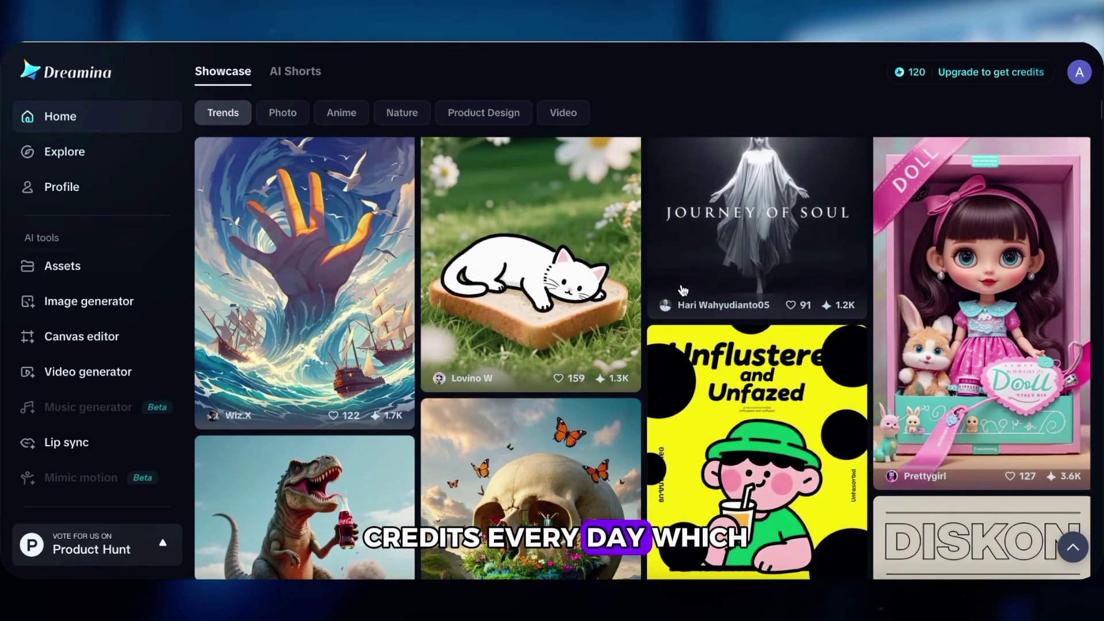
scroll(683, 303, "up", 1)
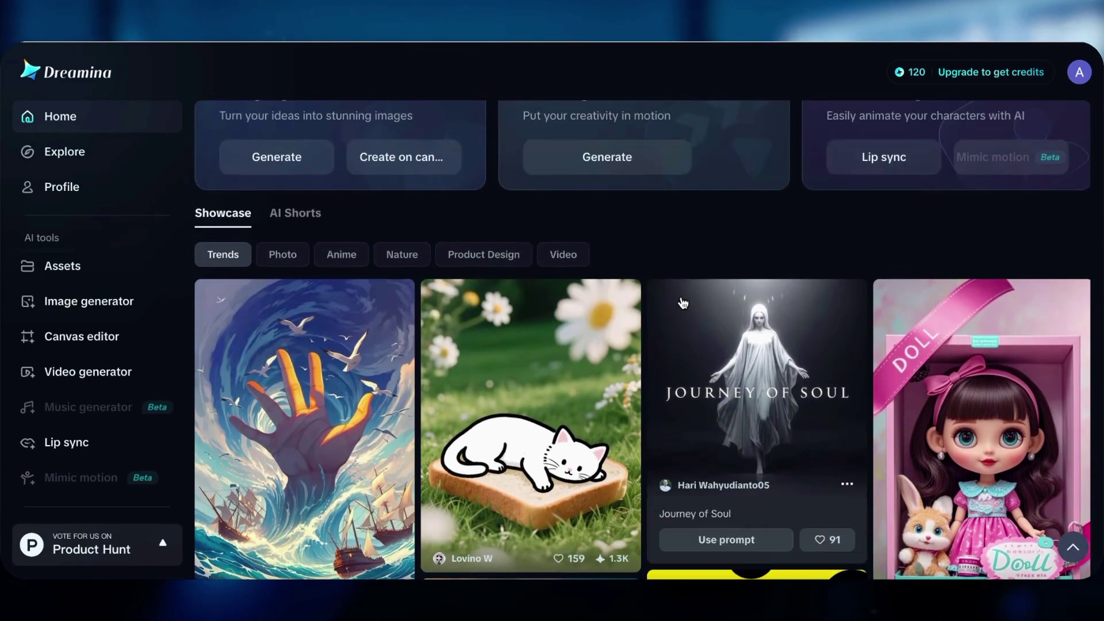
scroll(776, 245, "up", 1)
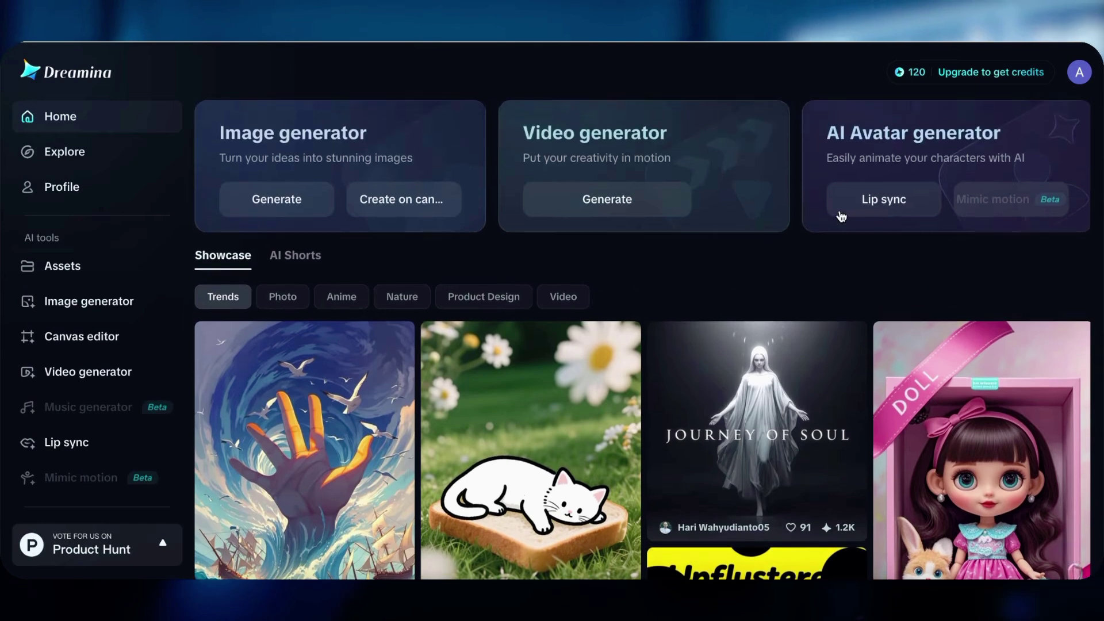
left_click(870, 201)
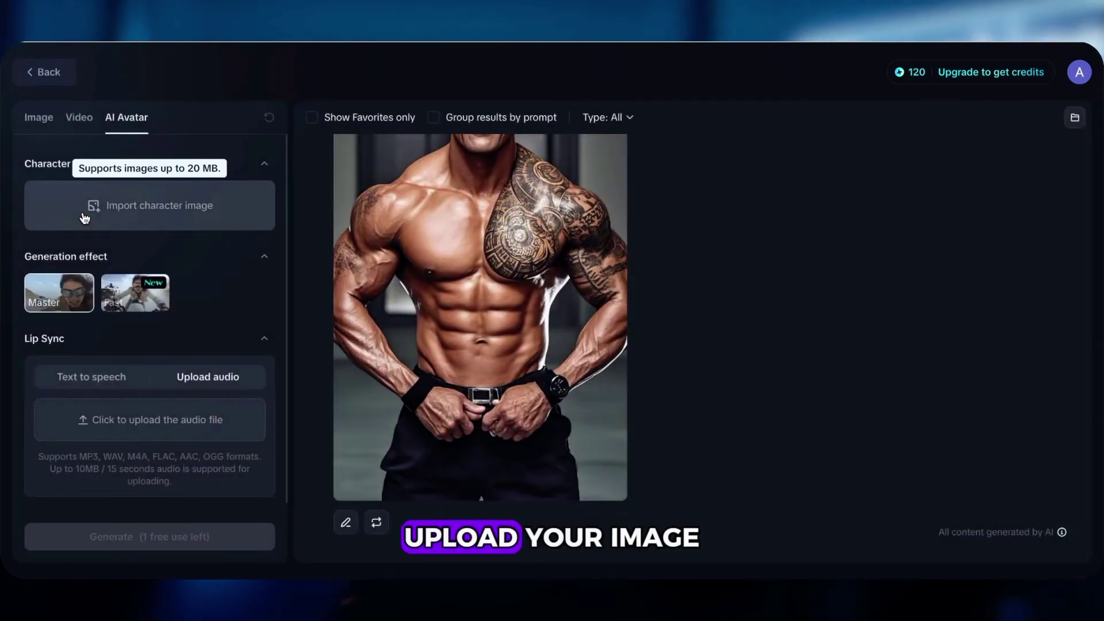
- Load the PicLumen PNG as the character image and 0210(15).MP3 as the audio
left_click(70, 595)
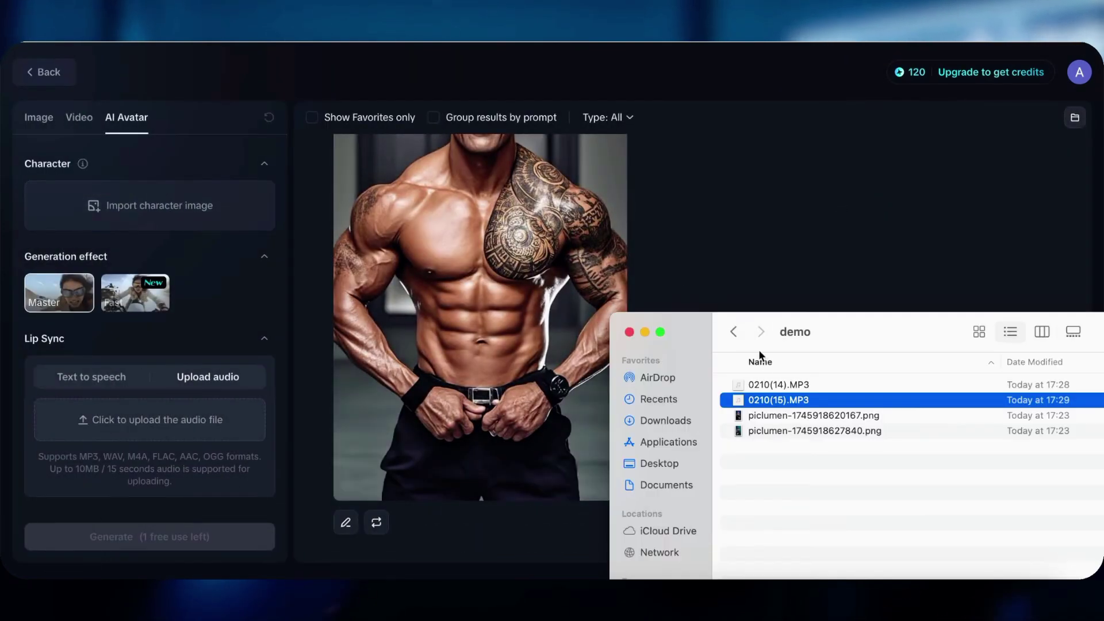
left_click_drag(766, 421, 166, 214)
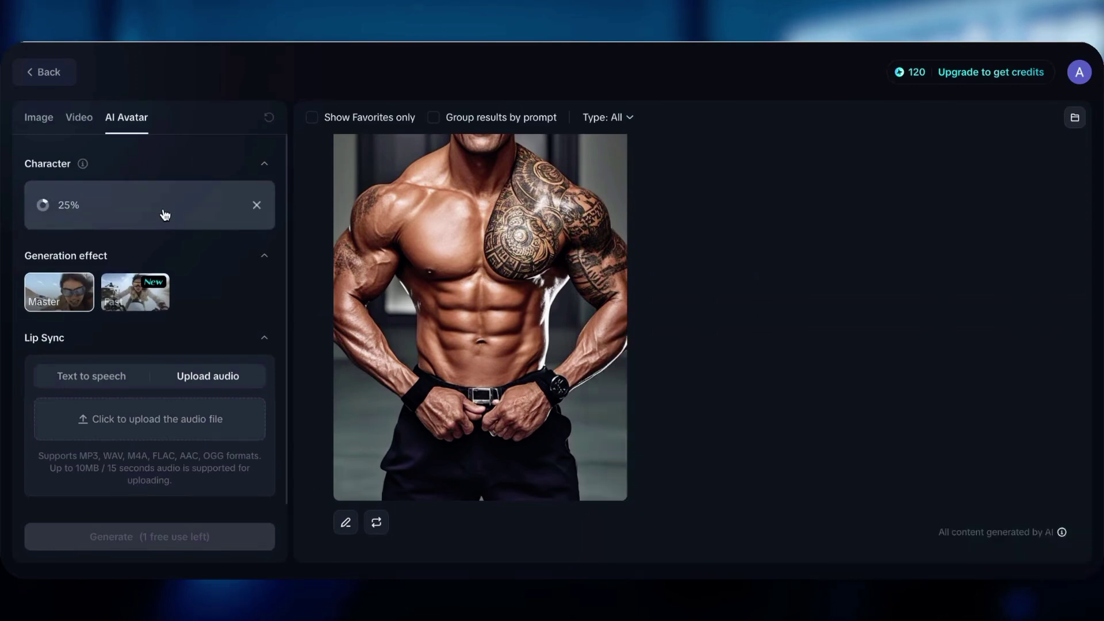
left_click(70, 595)
left_click_drag(774, 402, 164, 434)
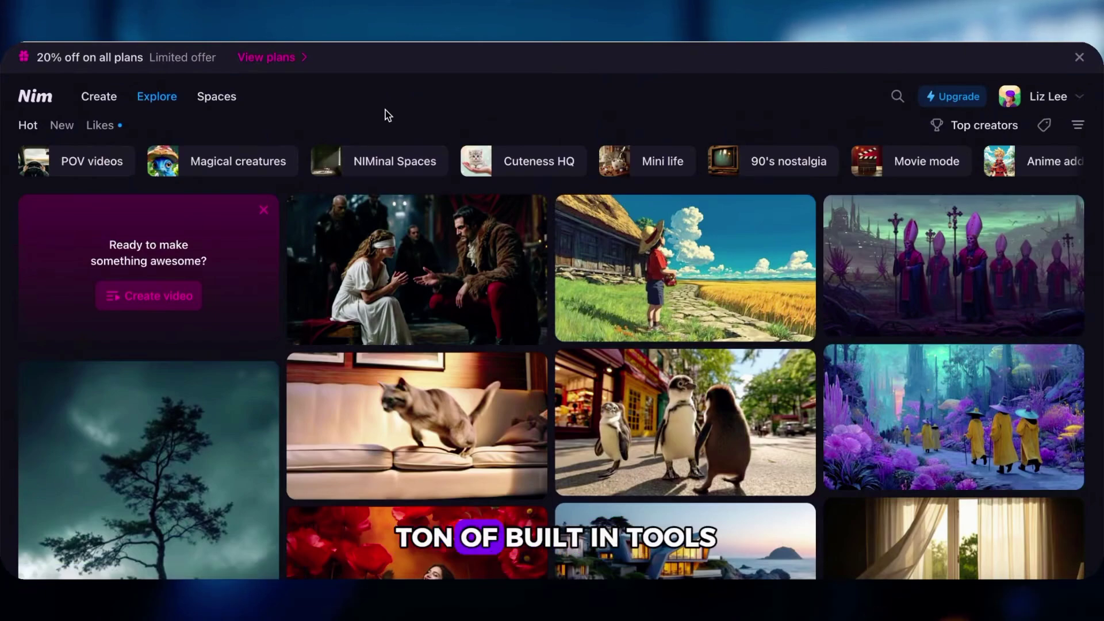
- Open Nim's Lip sync tool from All tools and drop in the guitar singer image as target
scroll(390, 224, "down", 10)
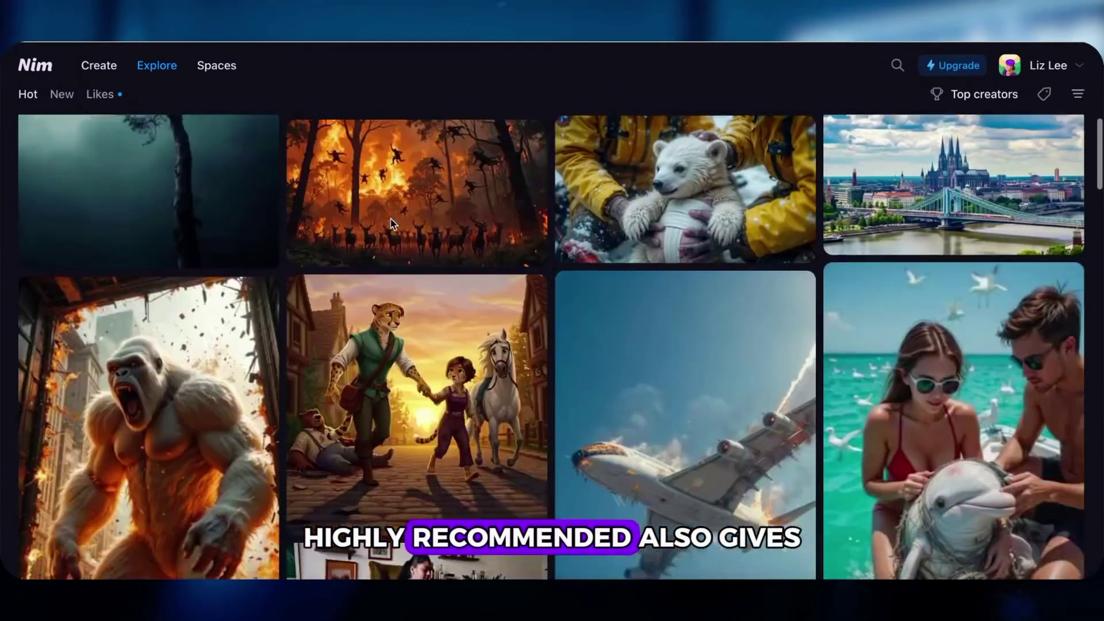
scroll(390, 224, "down", 4)
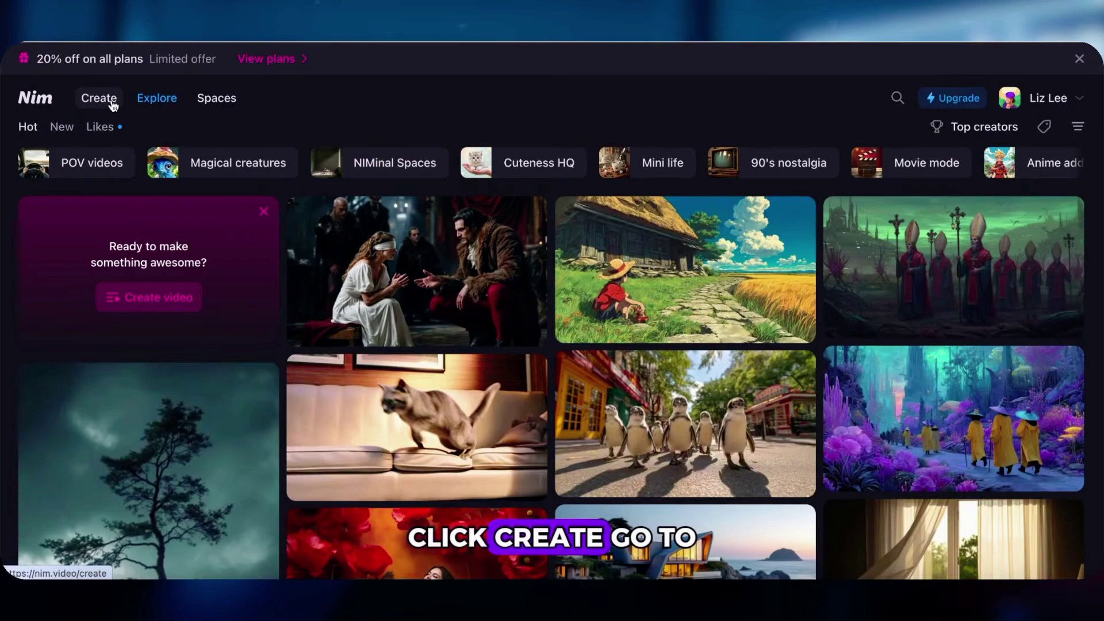
left_click(114, 103)
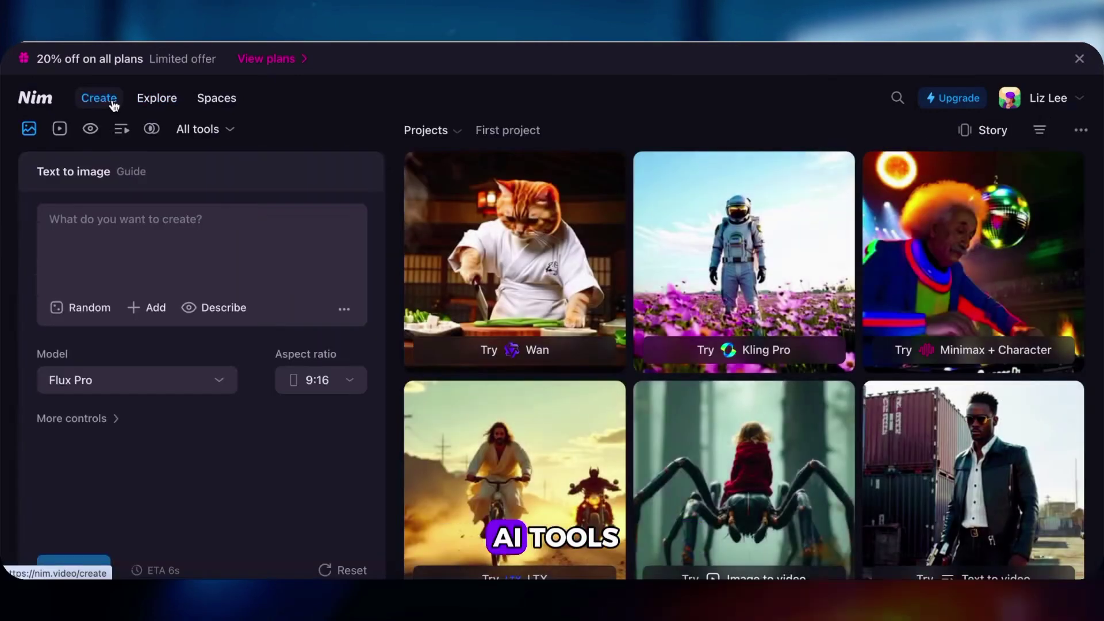
left_click(226, 131)
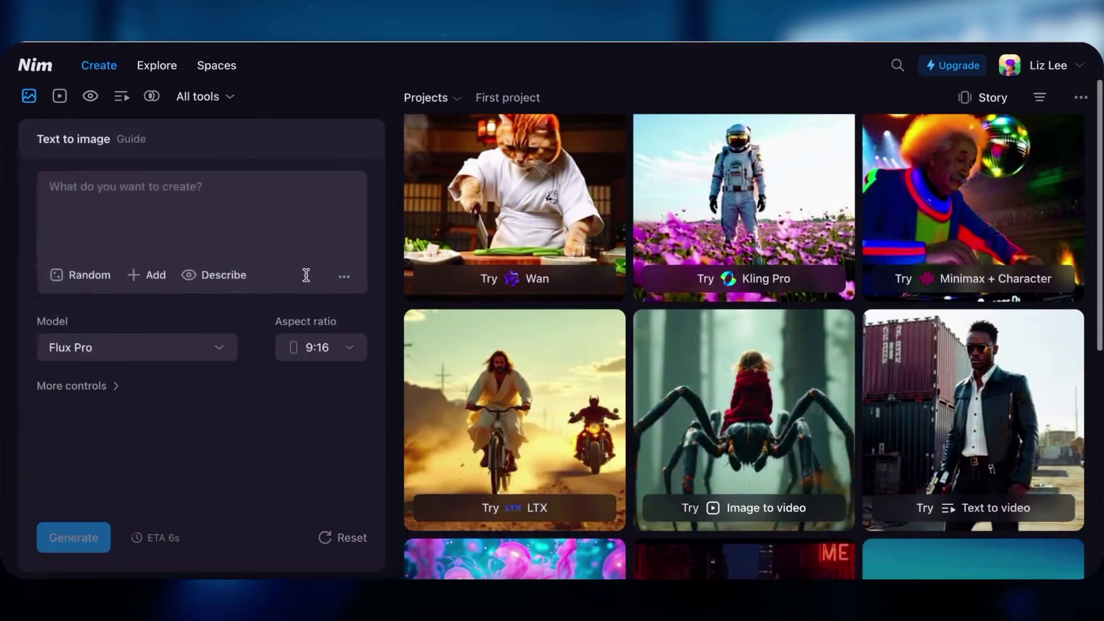
left_click(220, 98)
left_click(274, 251)
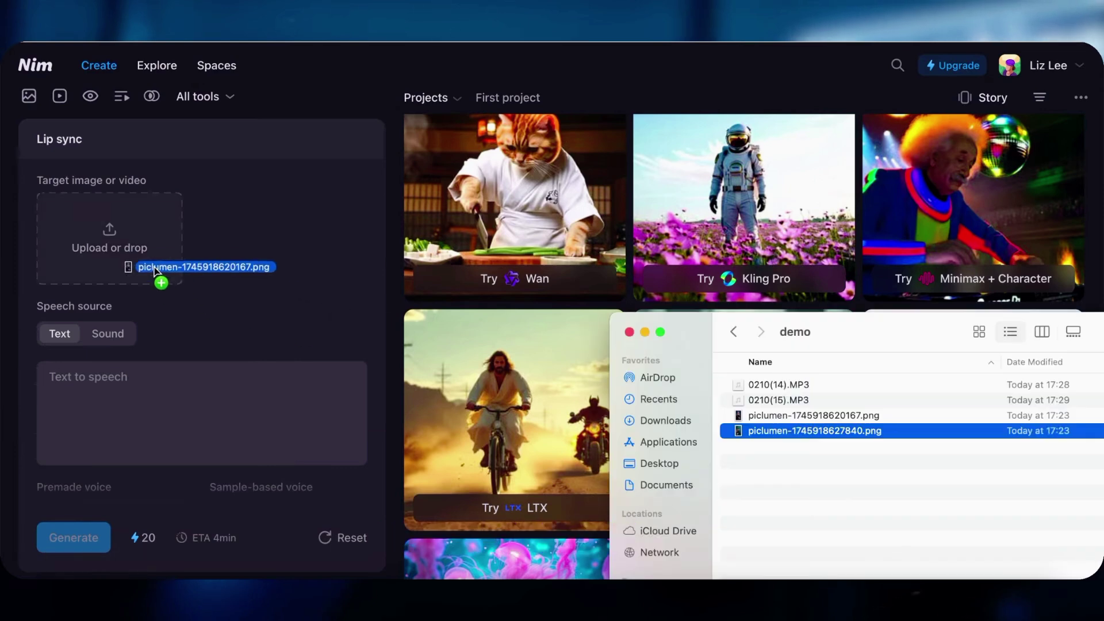
left_click_drag(157, 270, 166, 268)
- Use the 0210(15).MP3 song as the sound source and generate the lip-sync video
left_click(118, 334)
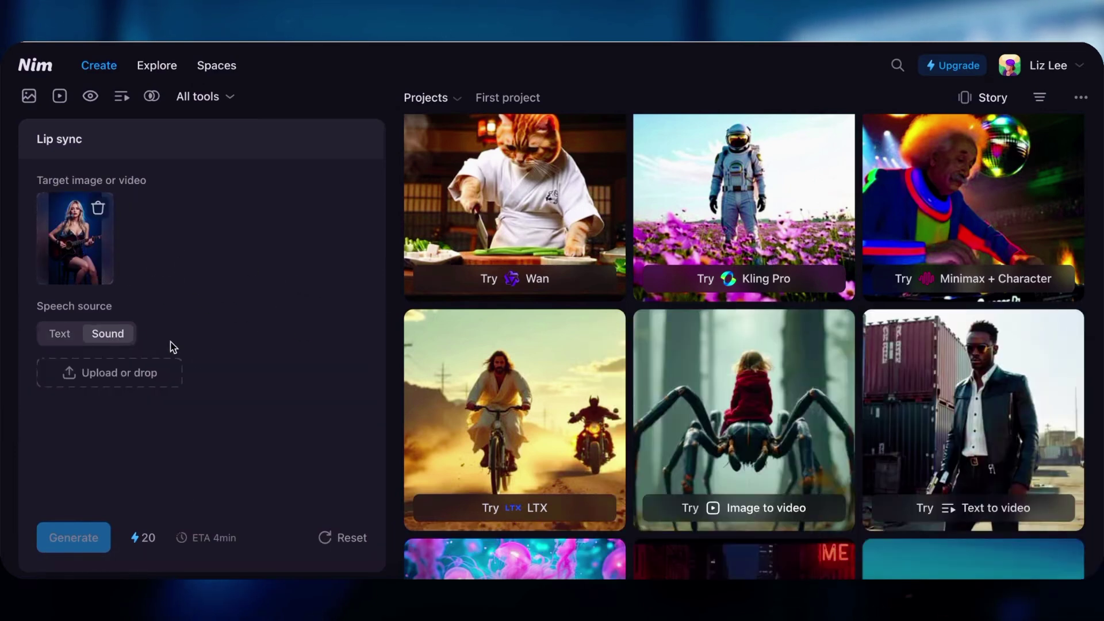
left_click(71, 584)
left_click_drag(750, 401, 95, 374)
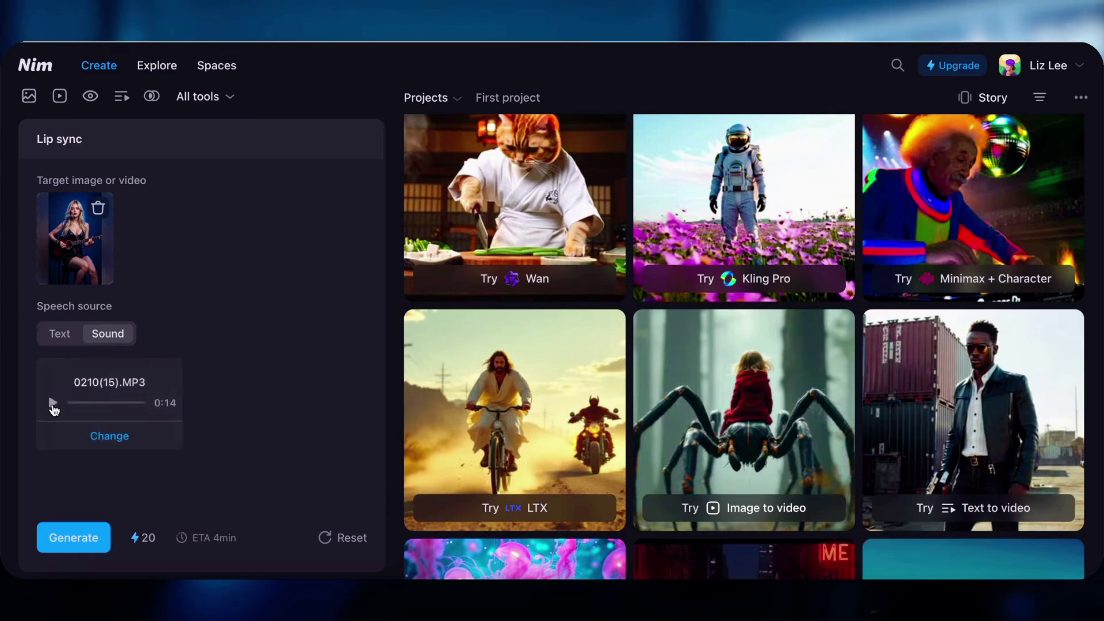
left_click(72, 539)
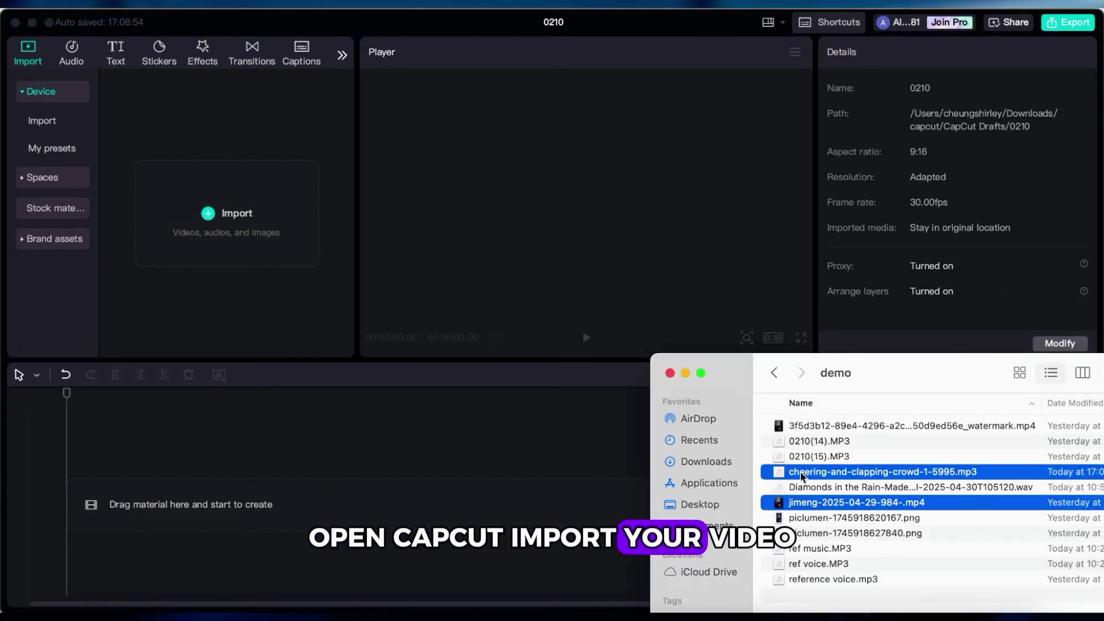
- Import the singer video and cheering audio, put the video on the timeline, and scale it to about 119%
left_click_drag(803, 476, 189, 267)
left_click(204, 235)
left_click_drag(154, 187, 144, 494)
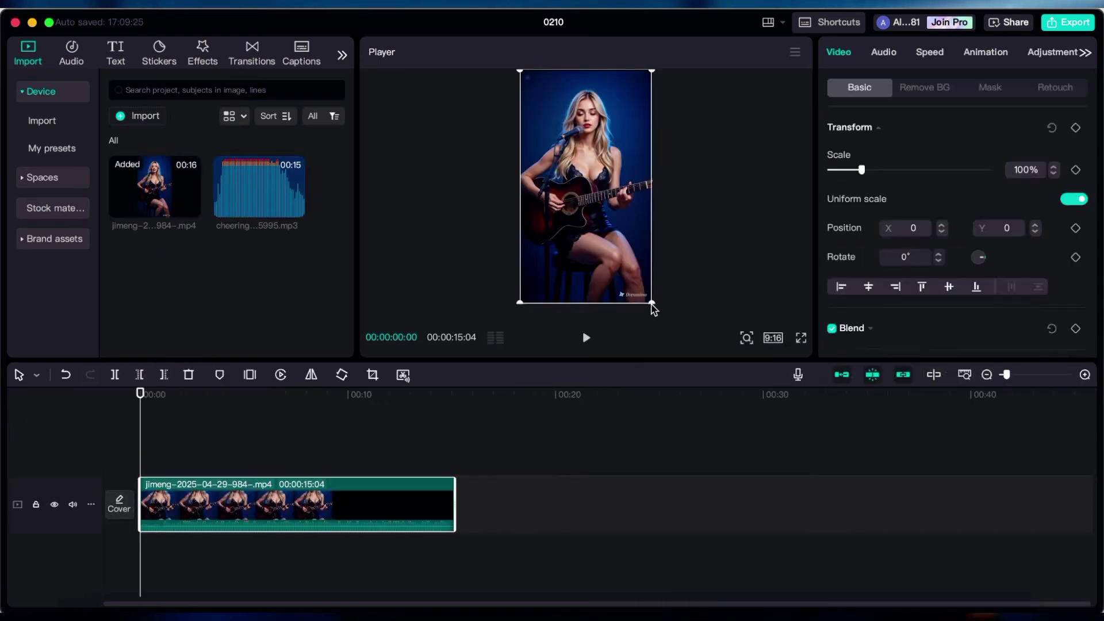
left_click_drag(863, 171, 868, 171)
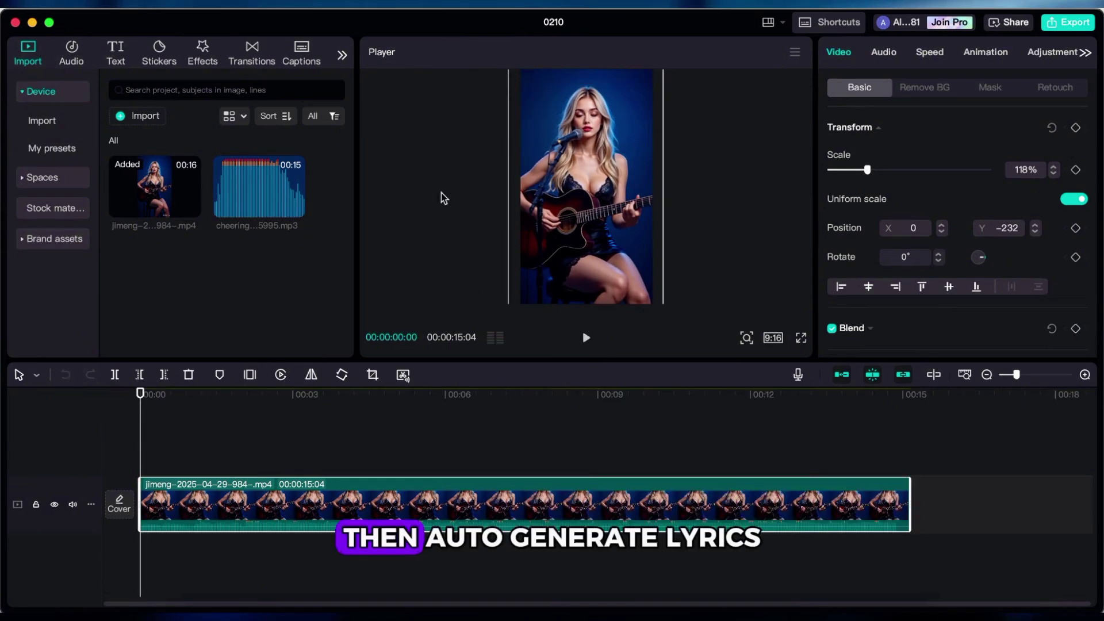
left_click(307, 61)
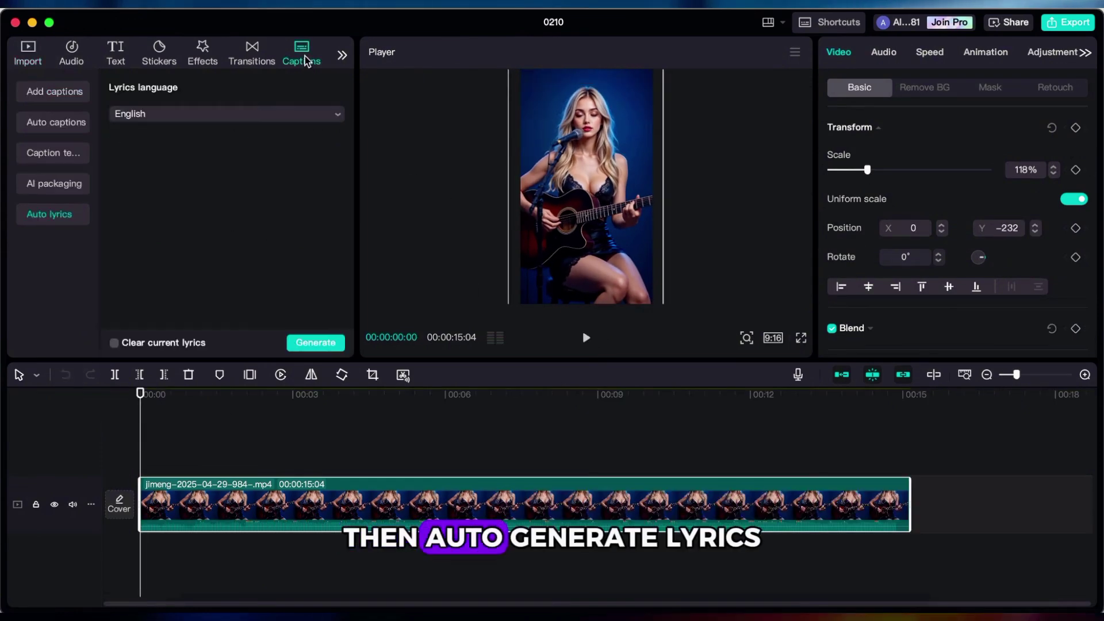
- Generate auto lyrics captions from the song
left_click(70, 99)
left_click(71, 119)
left_click(75, 217)
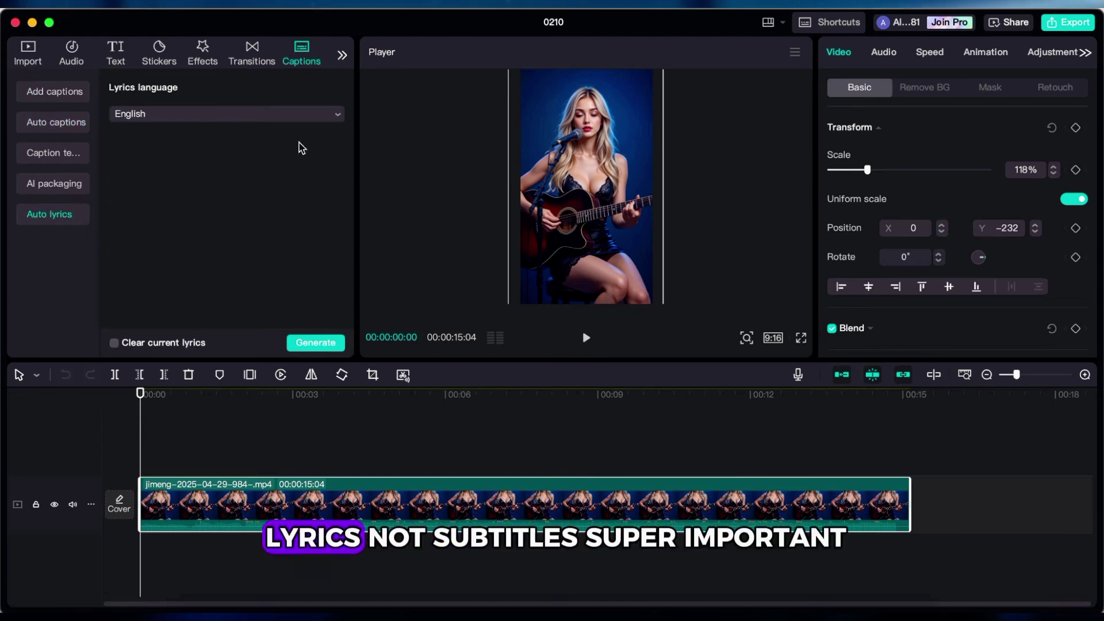
left_click(316, 343)
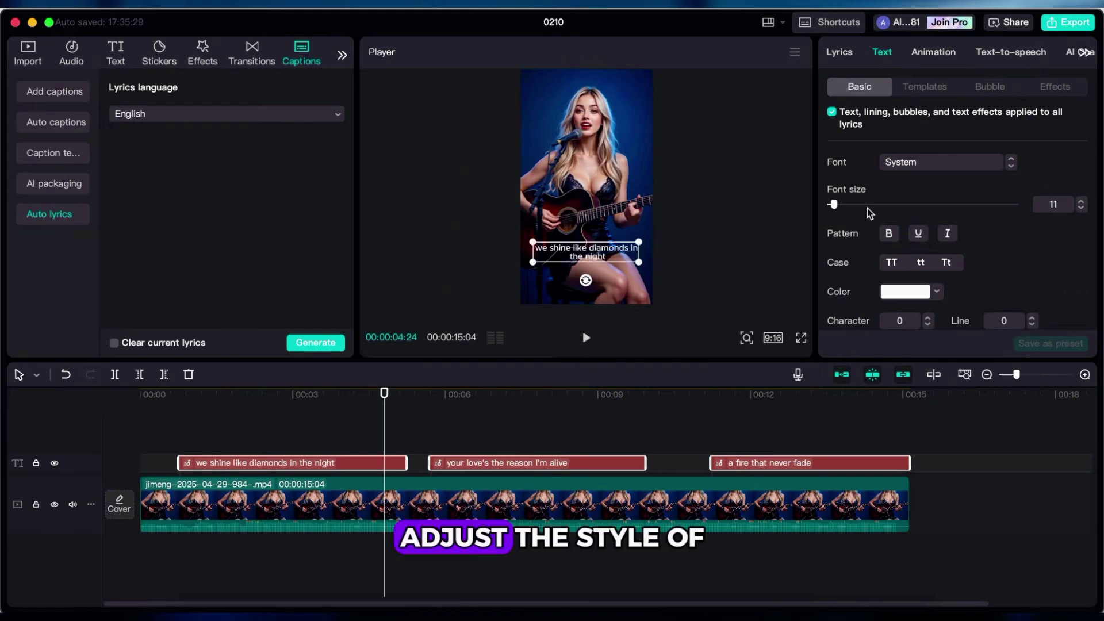
- Apply a blue glowing text effect preset to the lyric captions
left_click(925, 87)
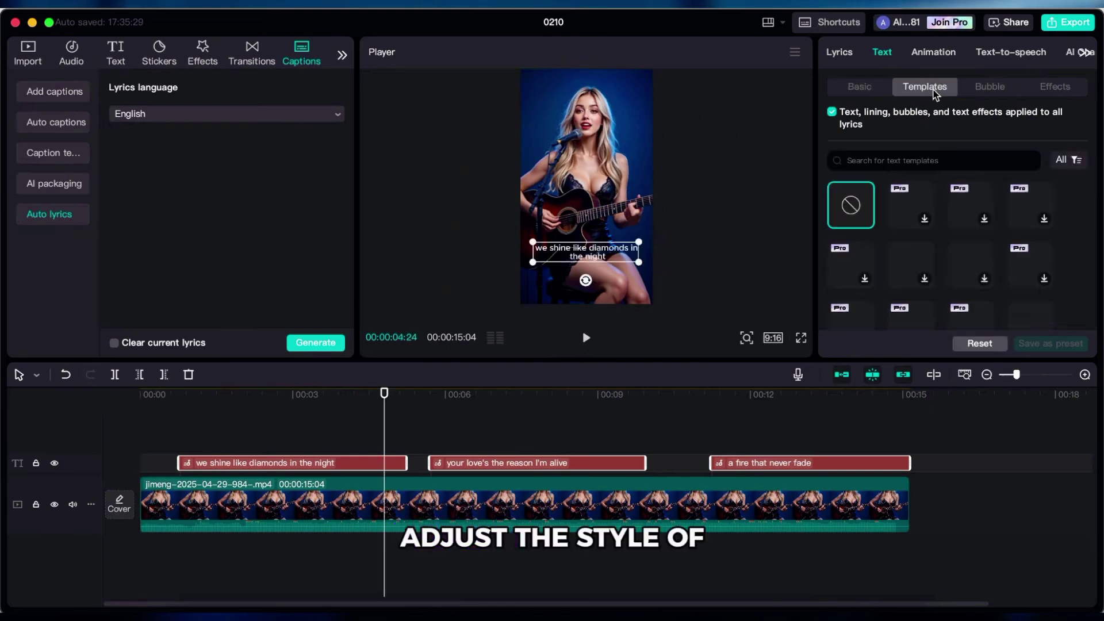
scroll(1027, 236, "down", 2)
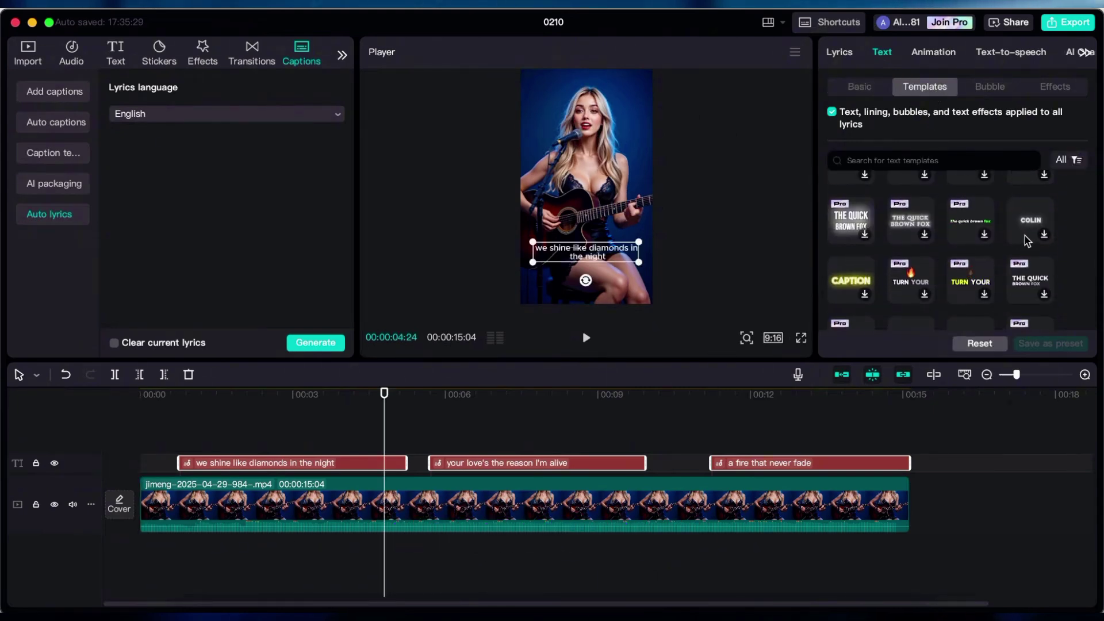
scroll(981, 282, "down", 2)
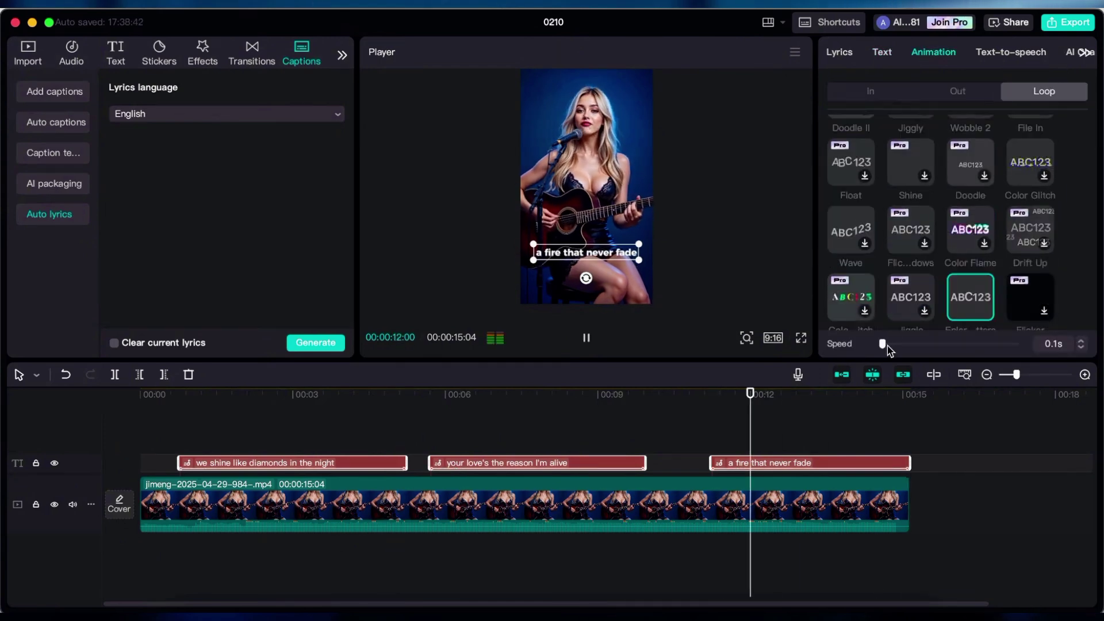
left_click(882, 52)
left_click(994, 89)
left_click(1056, 86)
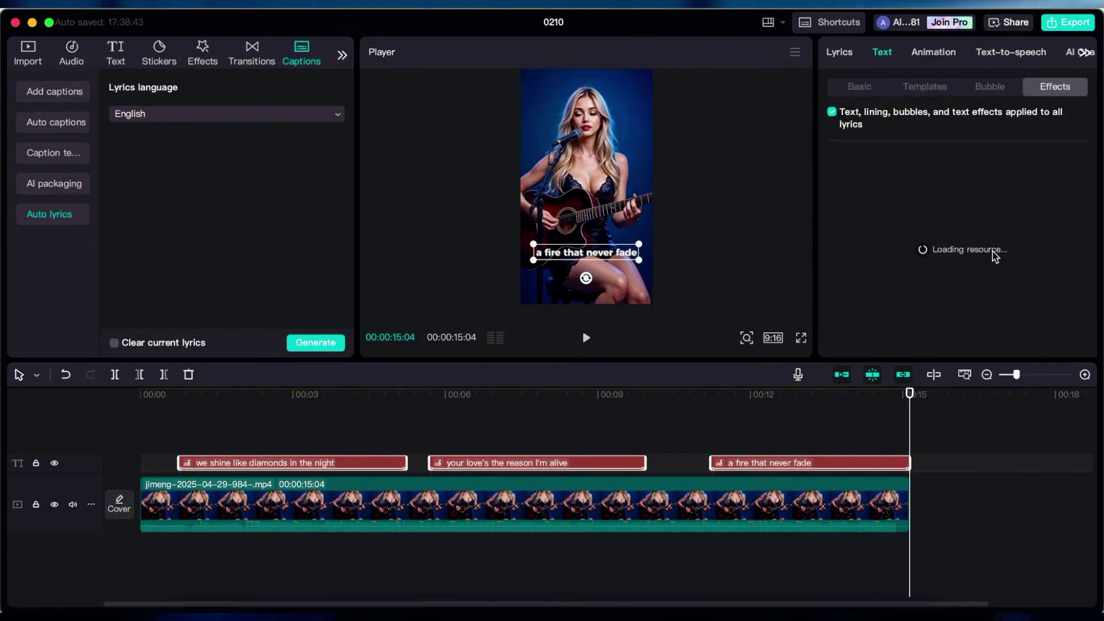
scroll(978, 251, "down", 2)
scroll(971, 250, "down", 2)
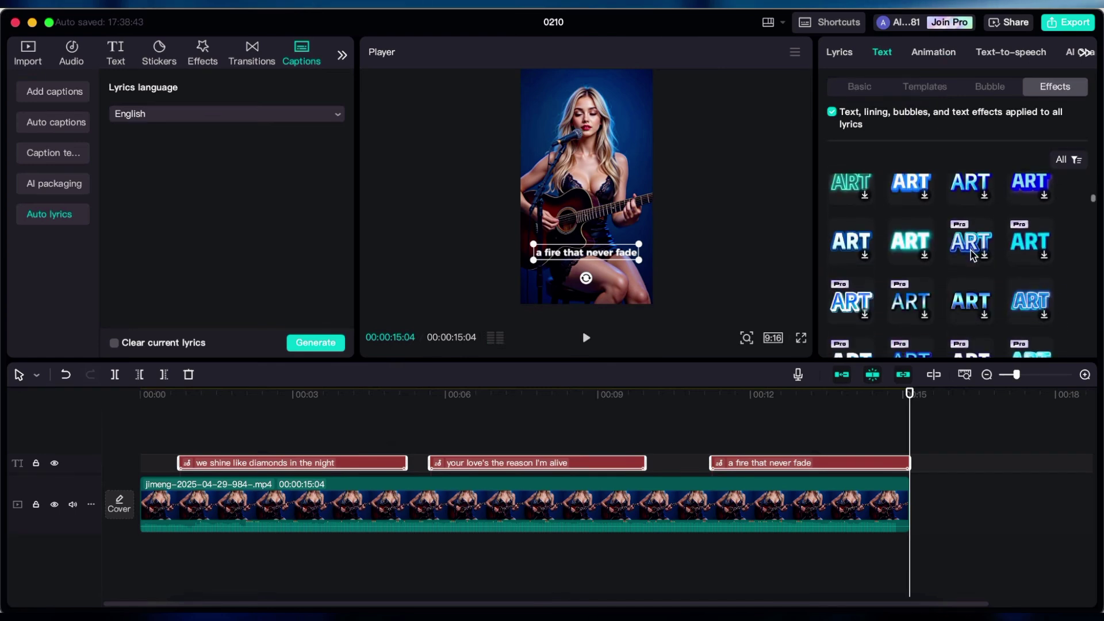
left_click(911, 242)
- Change the lyric text colour to green and preview the result
left_click(860, 86)
left_click(935, 293)
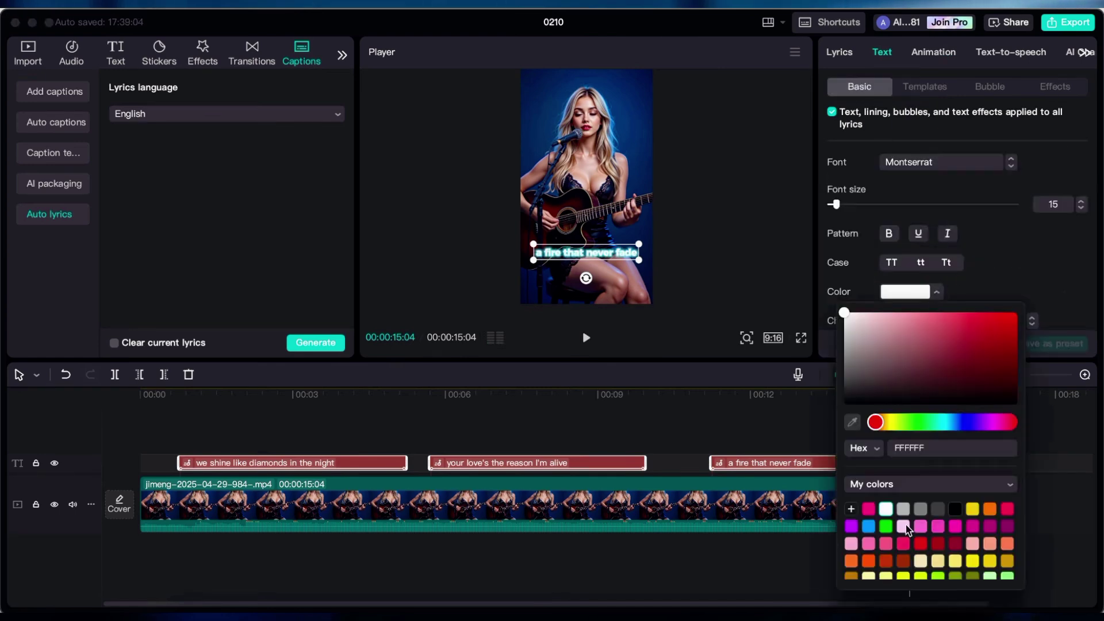
left_click(889, 527)
left_click(585, 343)
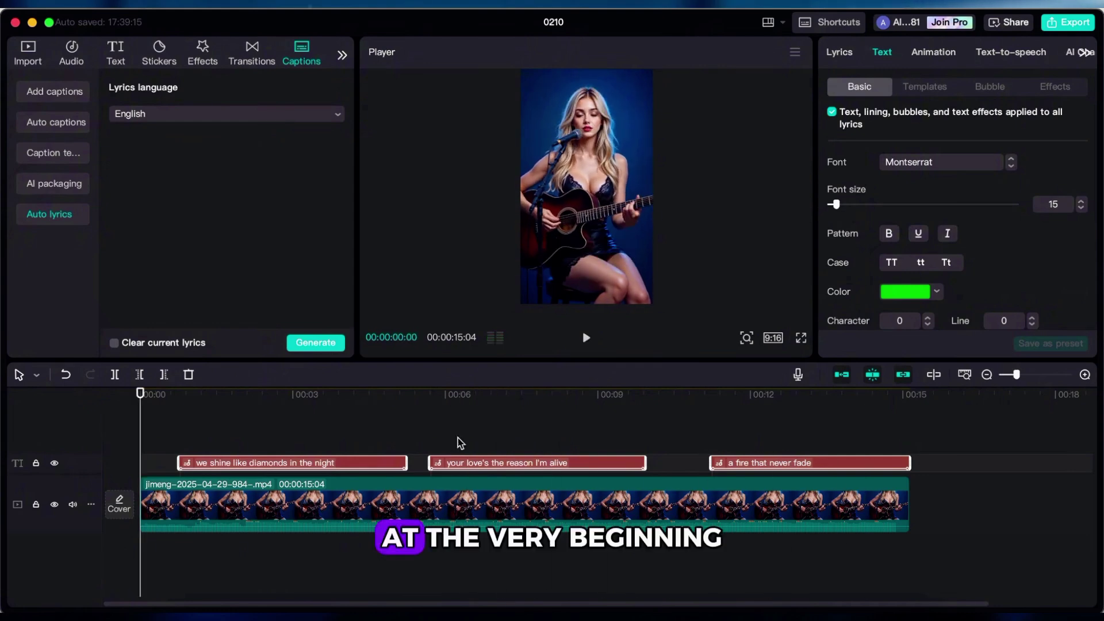
- Add the cheering audio clip on its own track at the start of the video
left_click(28, 52)
left_click(261, 183)
left_click_drag(262, 183, 150, 550)
left_click(195, 396)
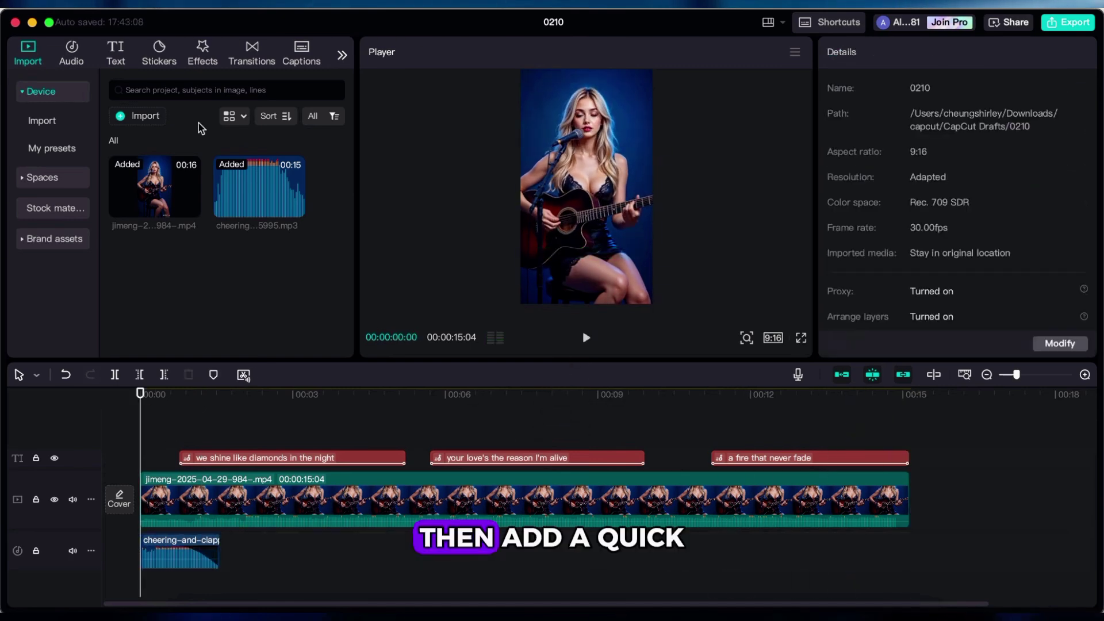
- Add the Disco Ball 1 effect and stretch it across the whole video
left_click(203, 51)
left_click_drag(143, 176, 167, 455)
left_click_drag(296, 456, 904, 447)
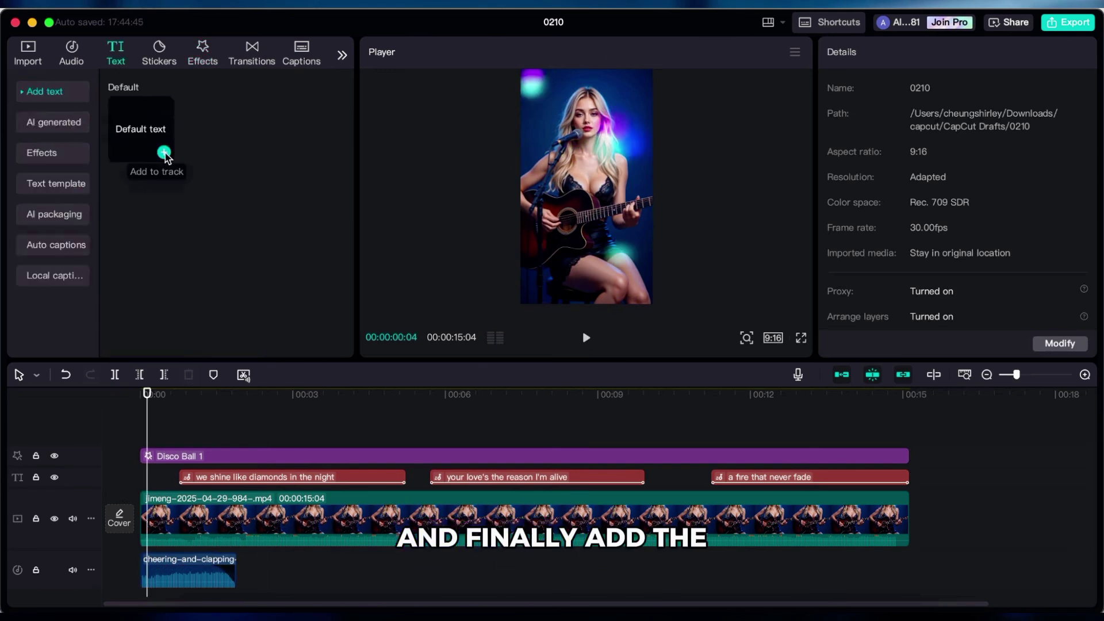
- Add a 'Shine Like Diamonds' title spanning the video and lower its opacity to 32%
left_click(165, 153)
left_click_drag(296, 455, 903, 456)
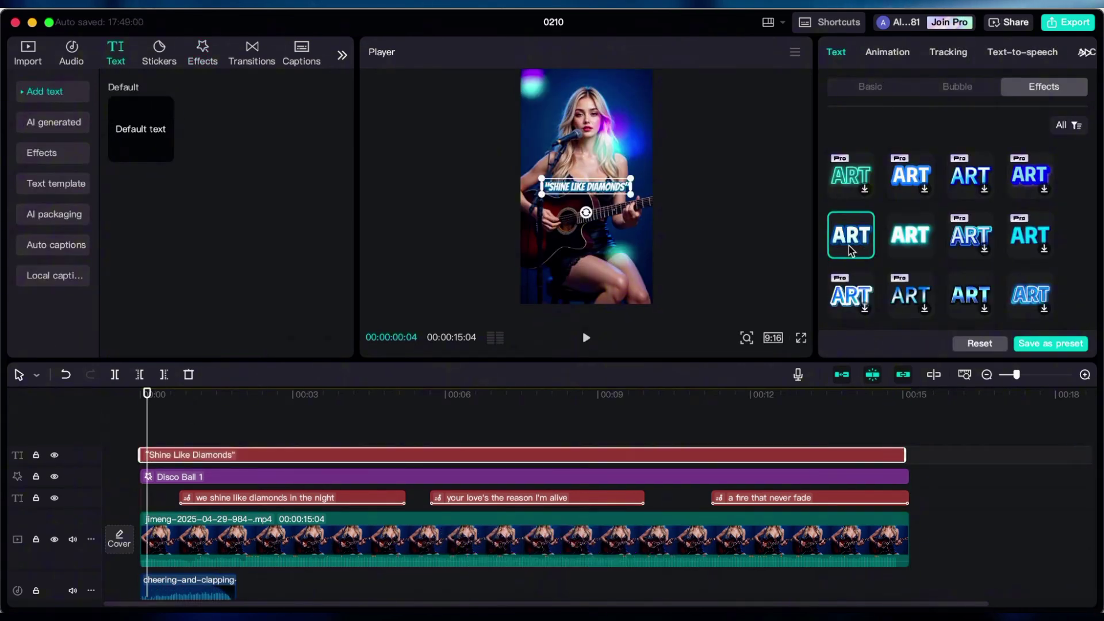
key("space")
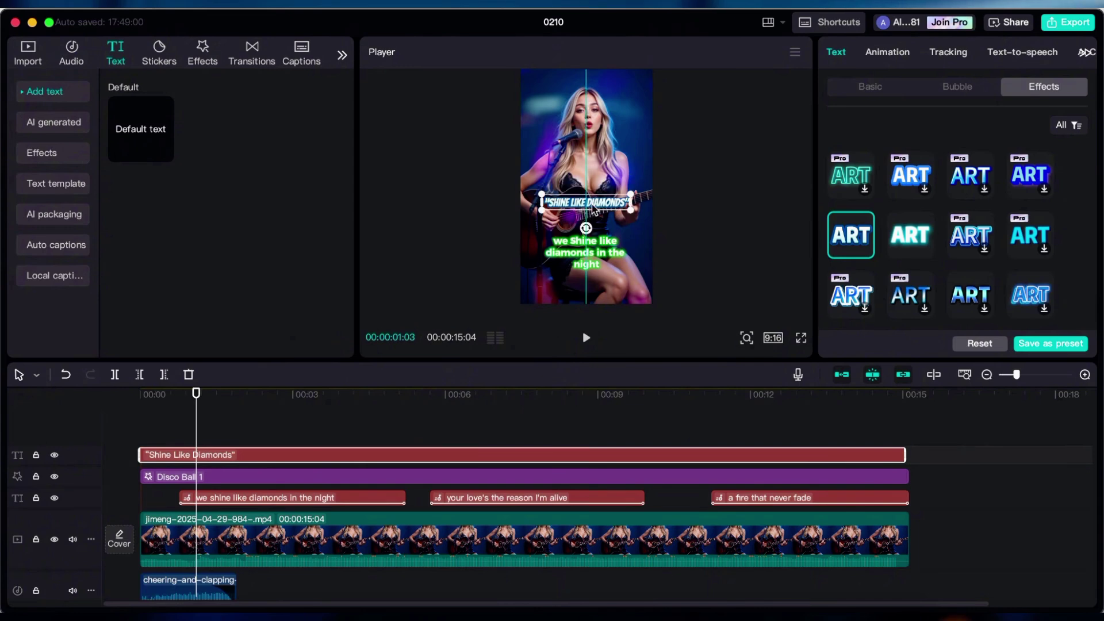
left_click(888, 52)
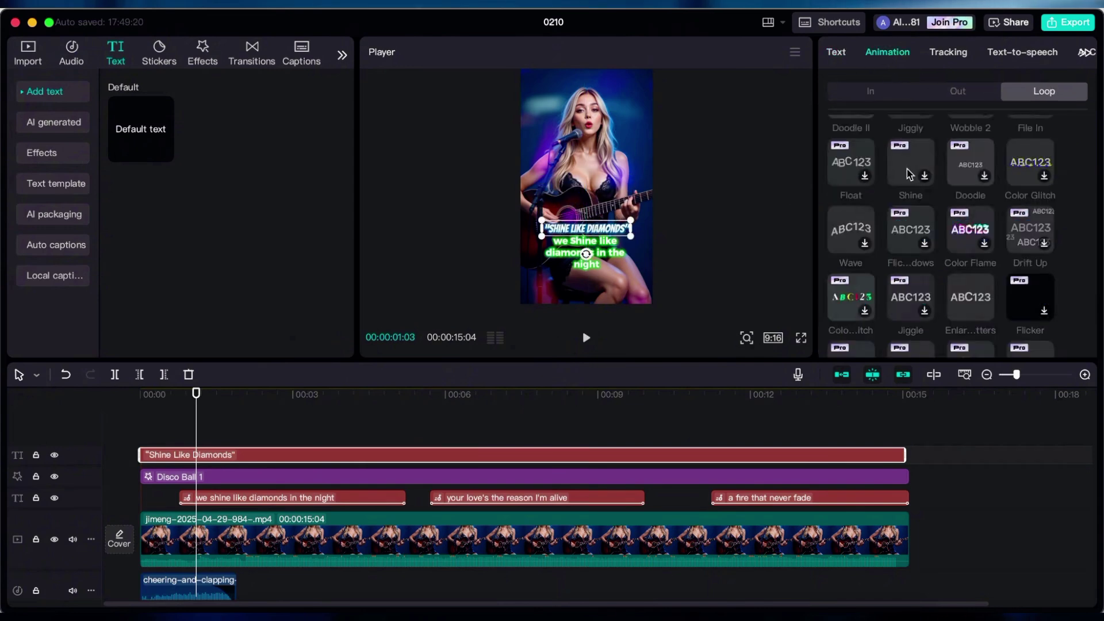
left_click(836, 51)
left_click(870, 86)
scroll(1026, 263, "down", 2)
left_click_drag(988, 266, 927, 268)
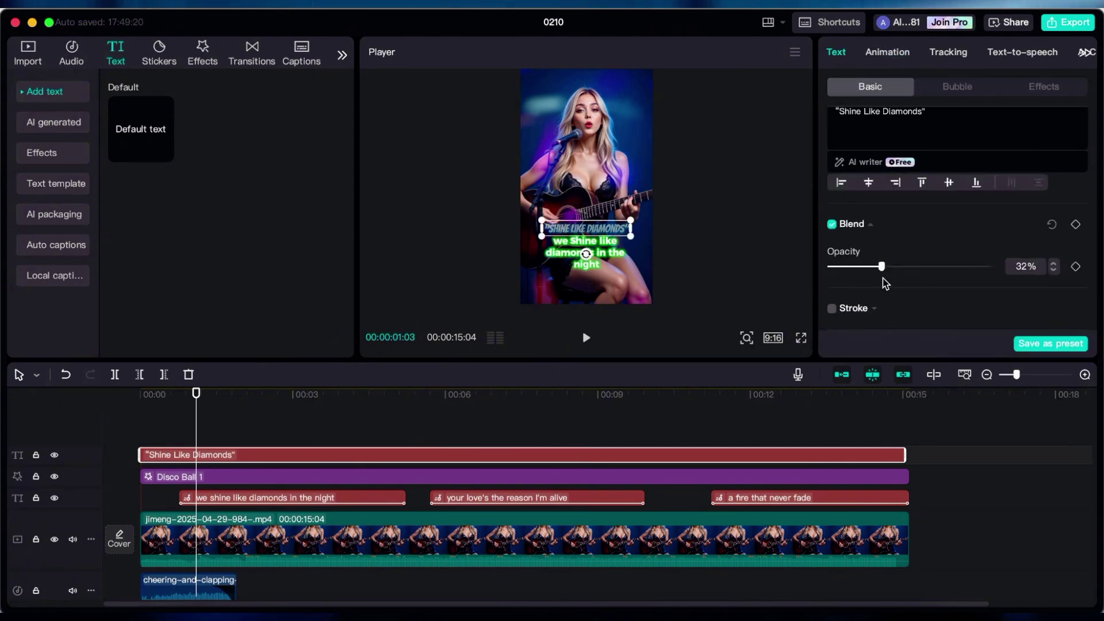
left_click(166, 396)
left_click(887, 52)
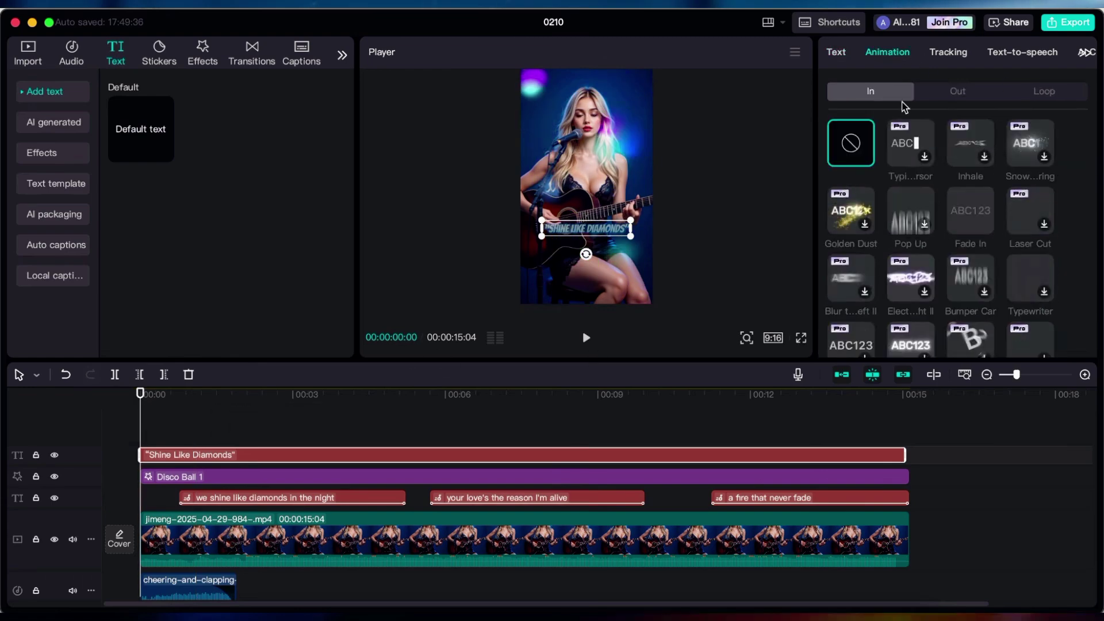